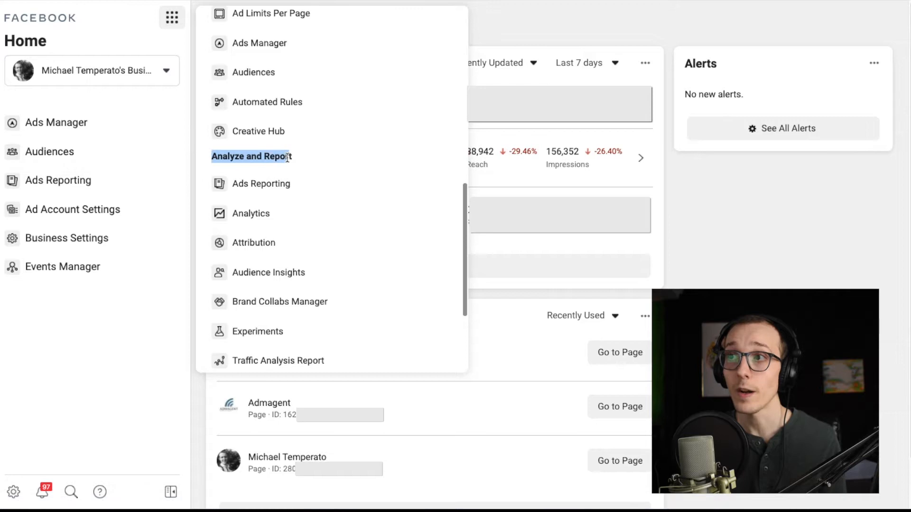
- Open Audience Insights and start a new audience based on everyone on Facebook
click(295, 270)
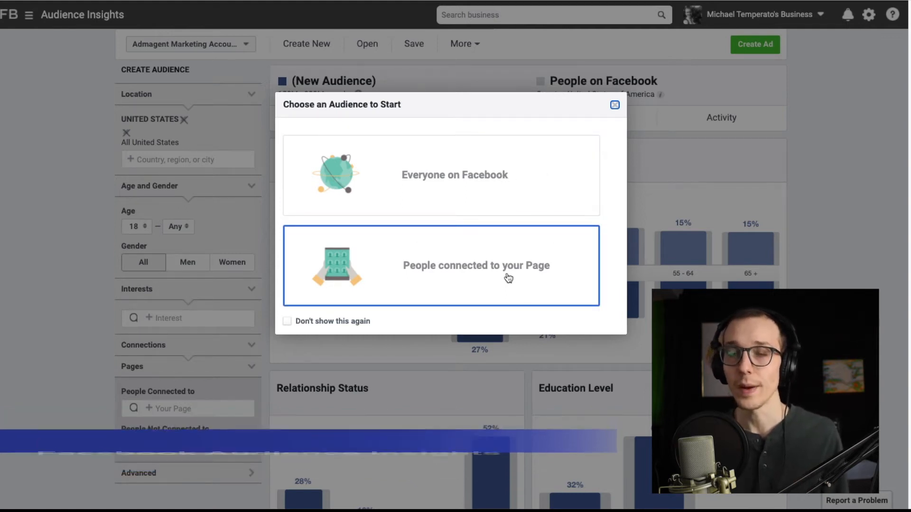
click(509, 155)
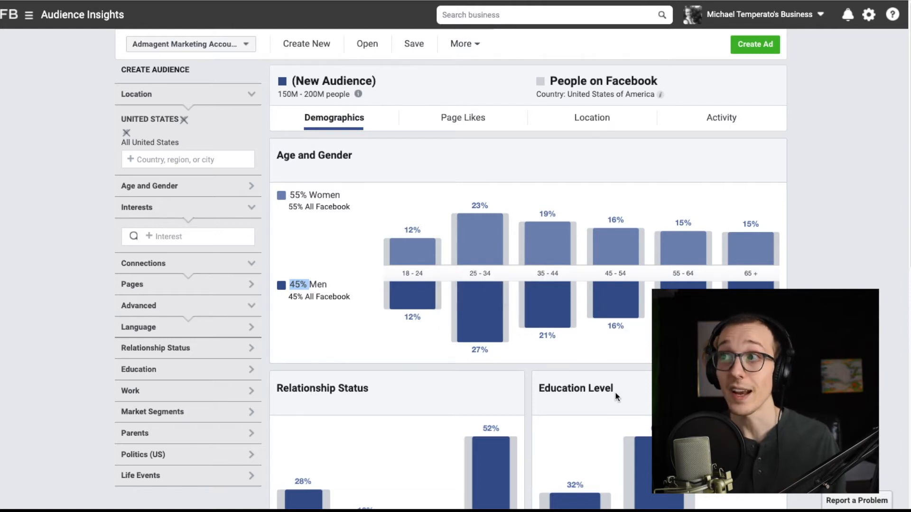
- Look through the new audience's Demographics, Page Likes, Location and Activity reports, ending back on Demographics
scroll(850, 238, down, 5)
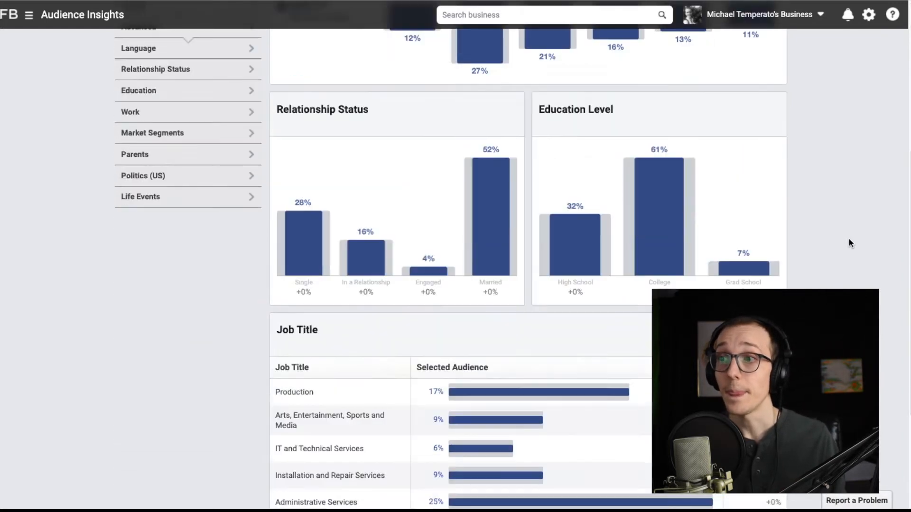
scroll(529, 180, up, 5)
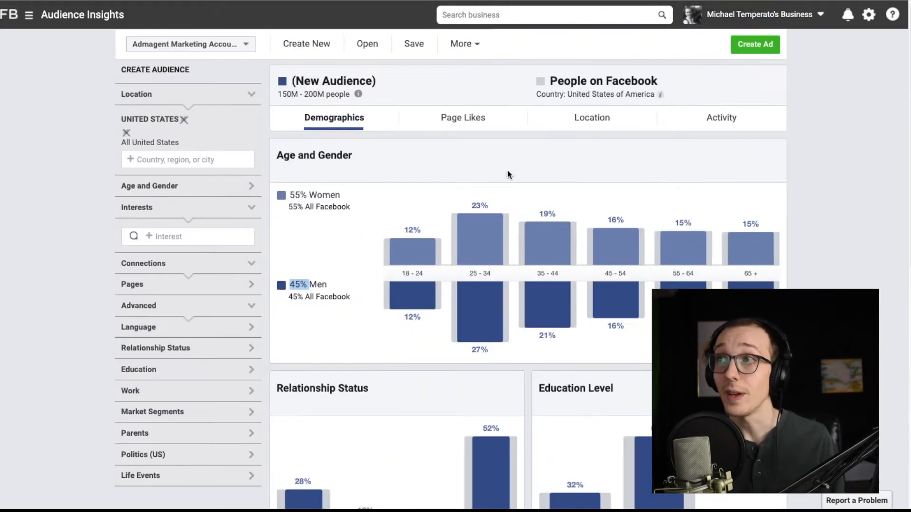
click(453, 118)
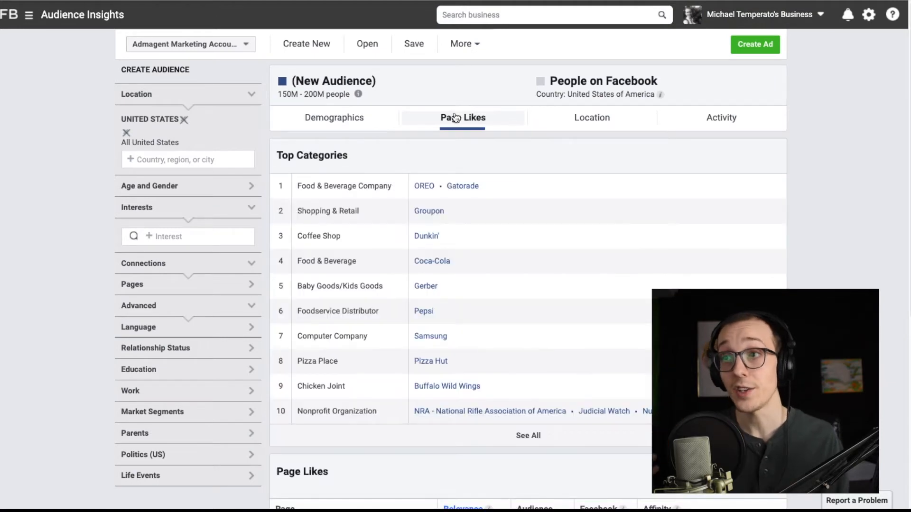
click(588, 123)
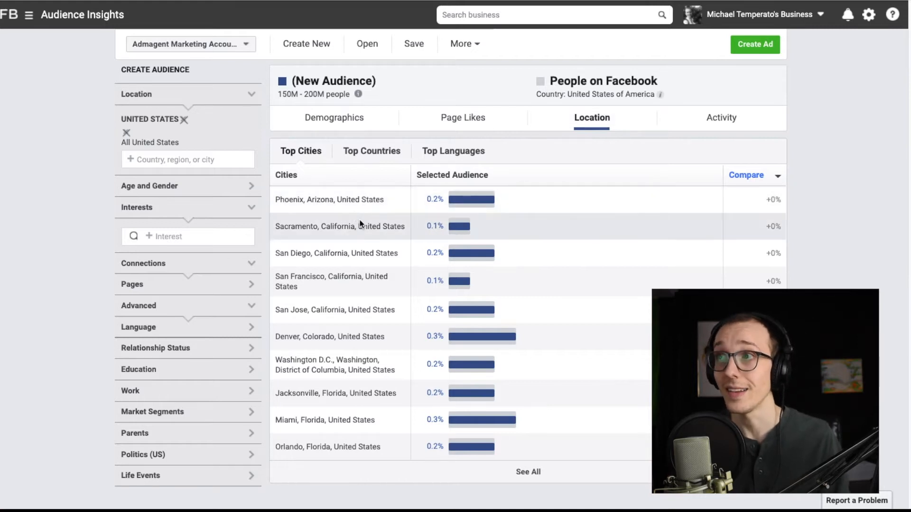
click(719, 120)
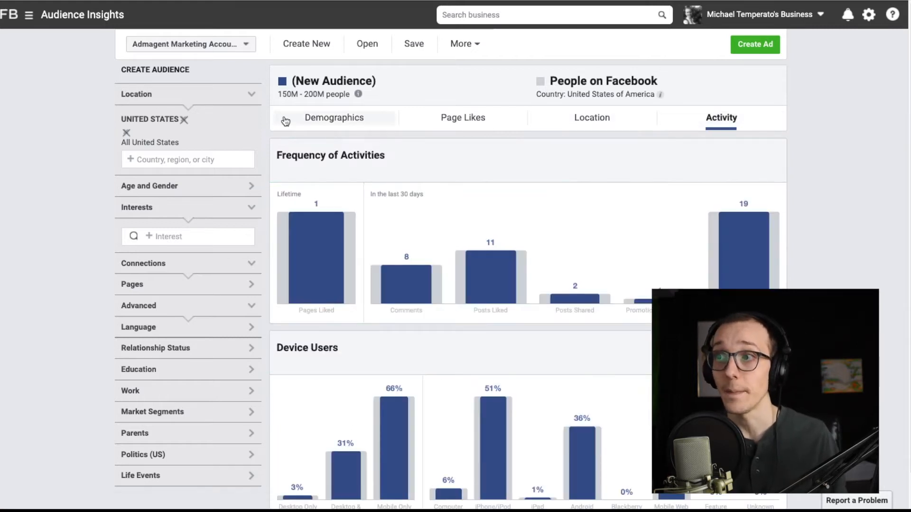
click(290, 119)
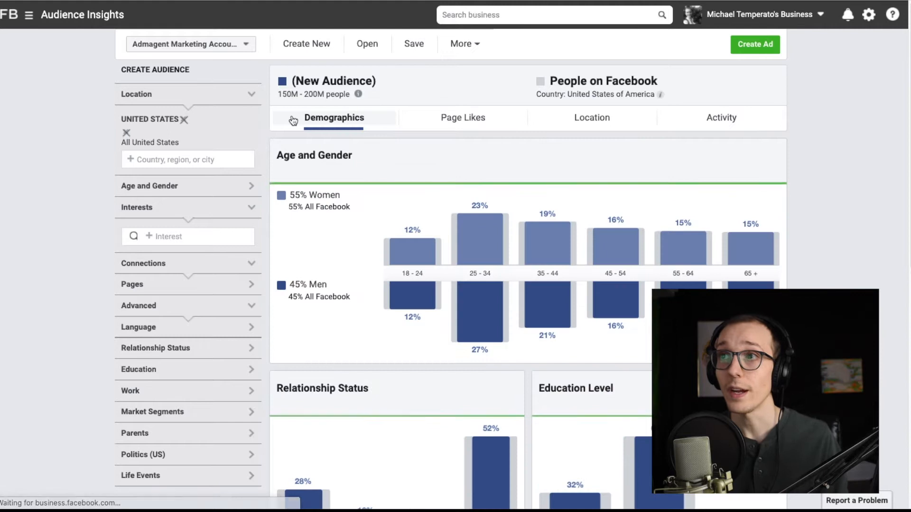
- Collapse the Location and Connections filters and check the Age and Gender and Advanced filter sections
click(251, 96)
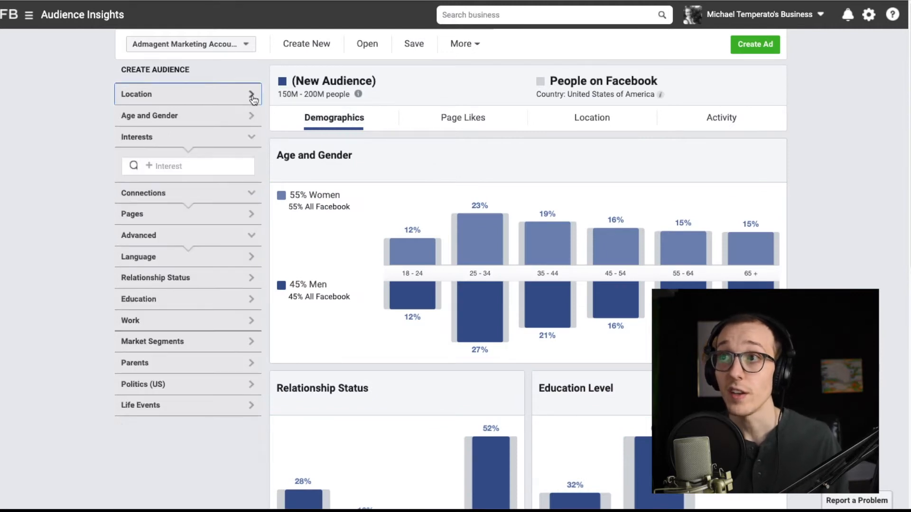
click(252, 116)
click(252, 117)
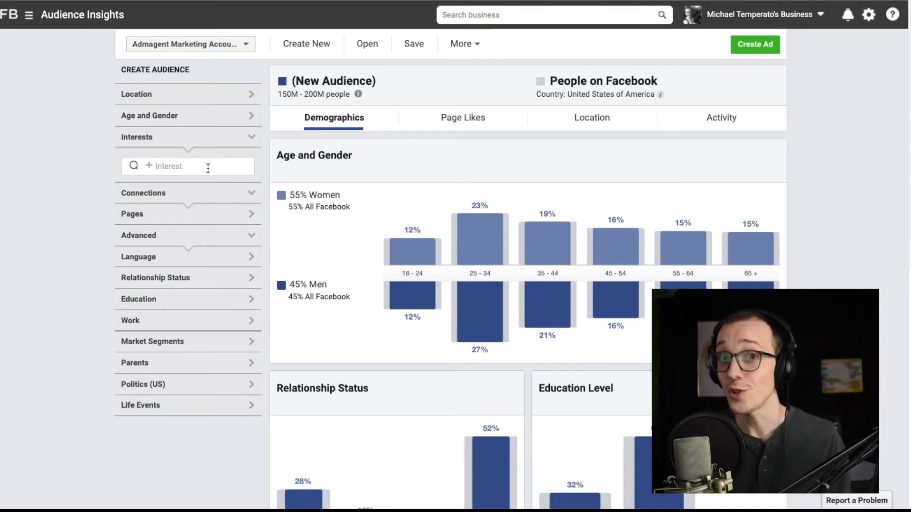
click(252, 194)
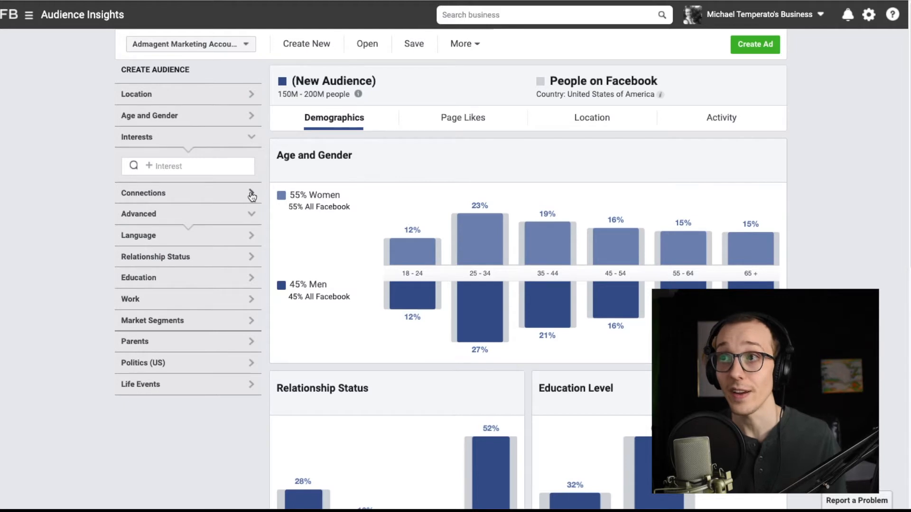
click(251, 215)
click(251, 214)
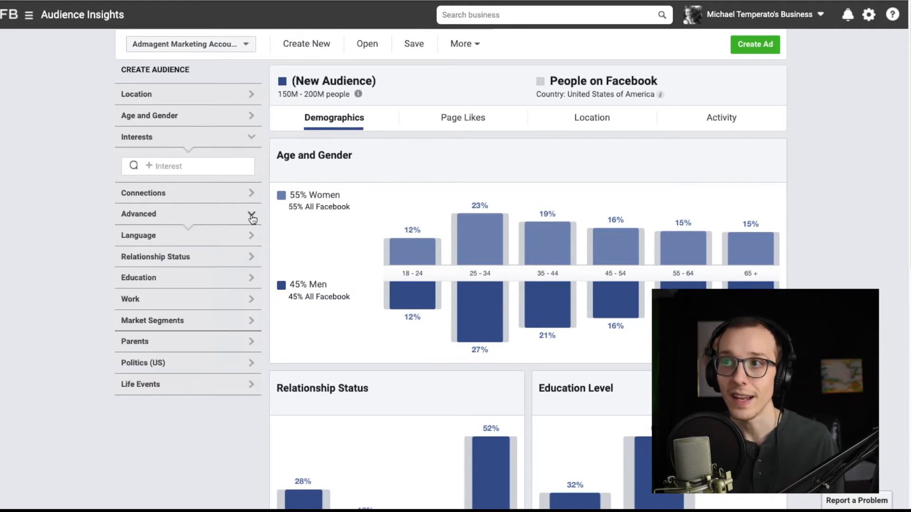
- Check the filter options for Relationship Status, Education and job titles under Work, leaving each section collapsed
click(251, 257)
click(250, 256)
click(250, 278)
click(251, 278)
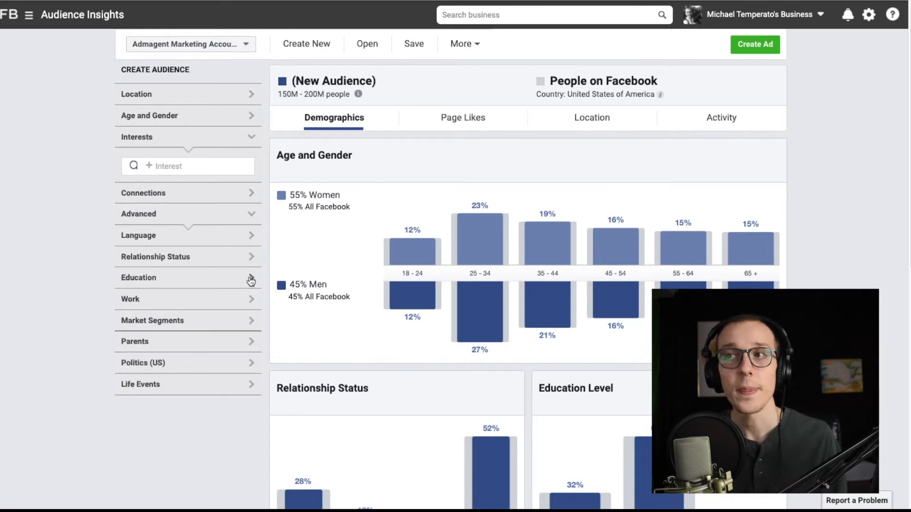
click(250, 298)
click(168, 343)
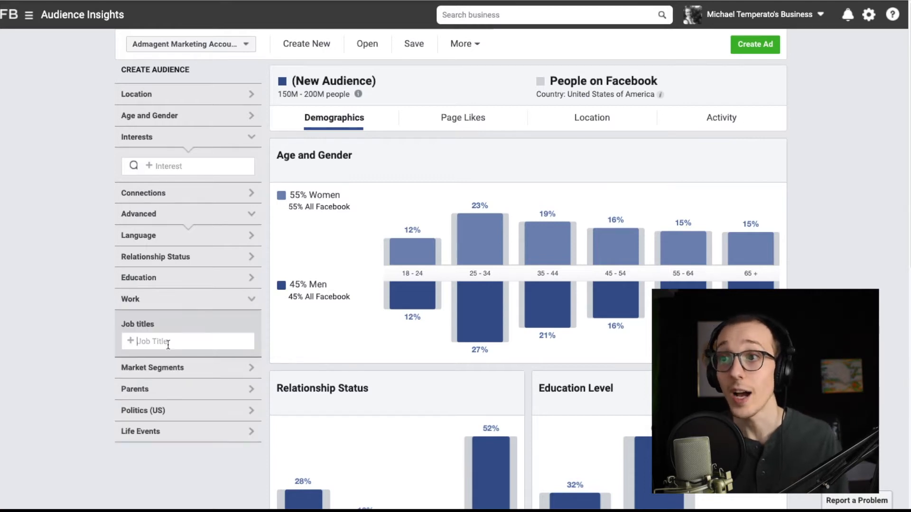
click(250, 299)
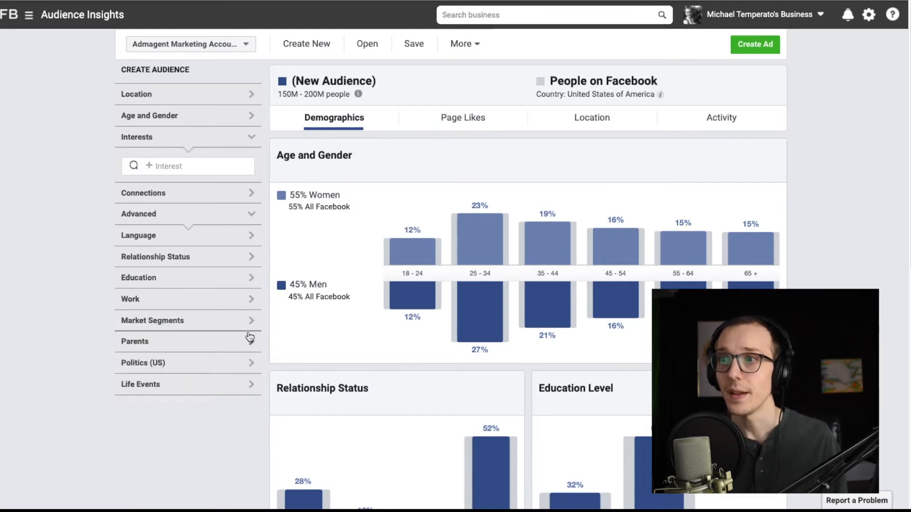
- Check the filter options for Parents, Politics (US) and Life Events, leaving each section collapsed
click(251, 342)
click(251, 344)
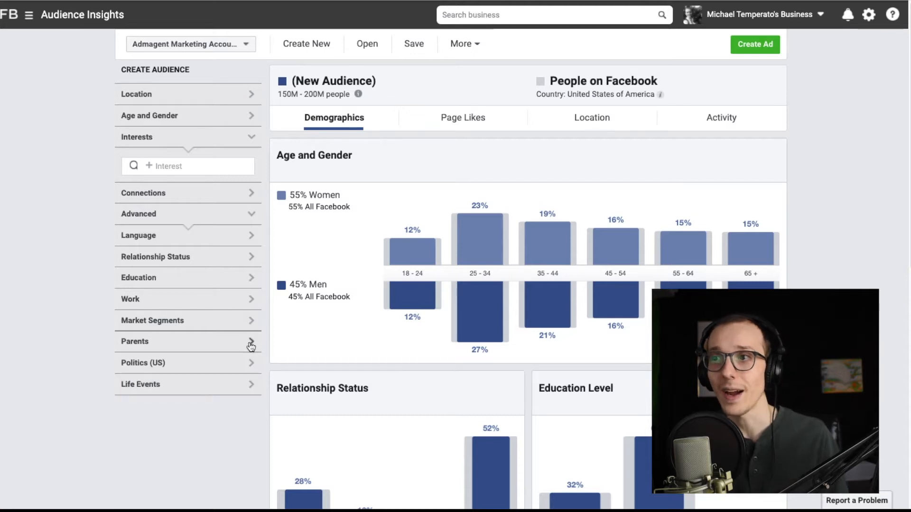
click(251, 363)
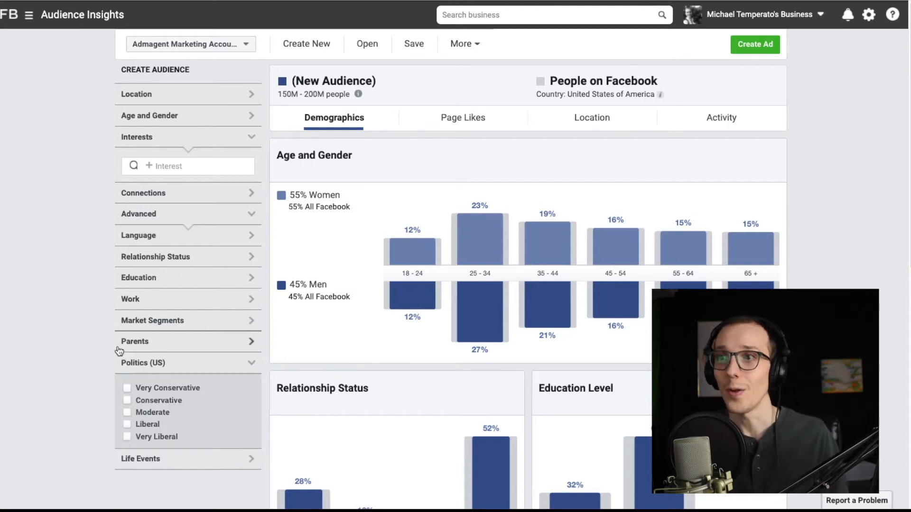
click(251, 363)
click(251, 385)
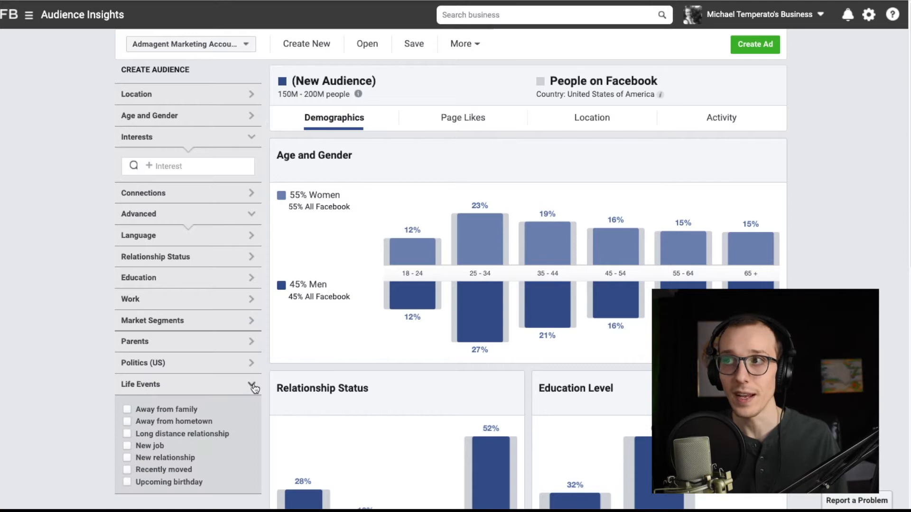
click(252, 385)
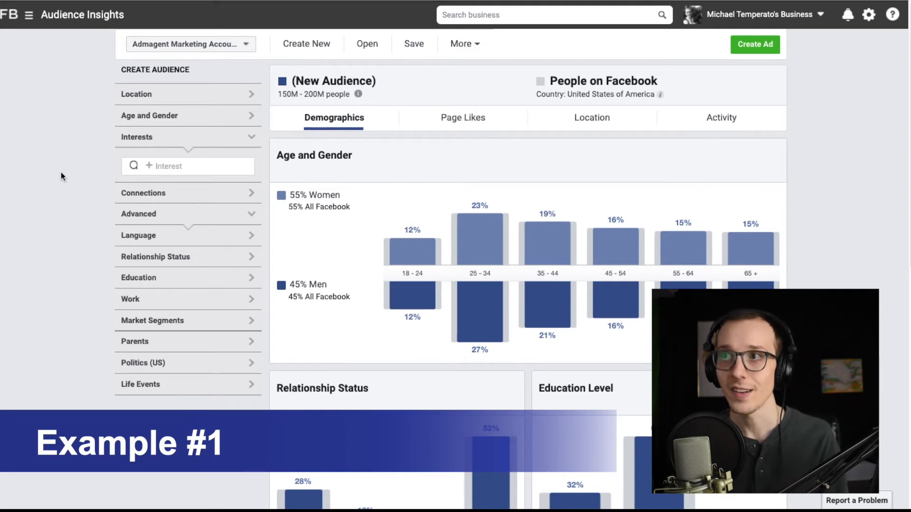
- Add Physical fitness as an interest to the audience
click(200, 165)
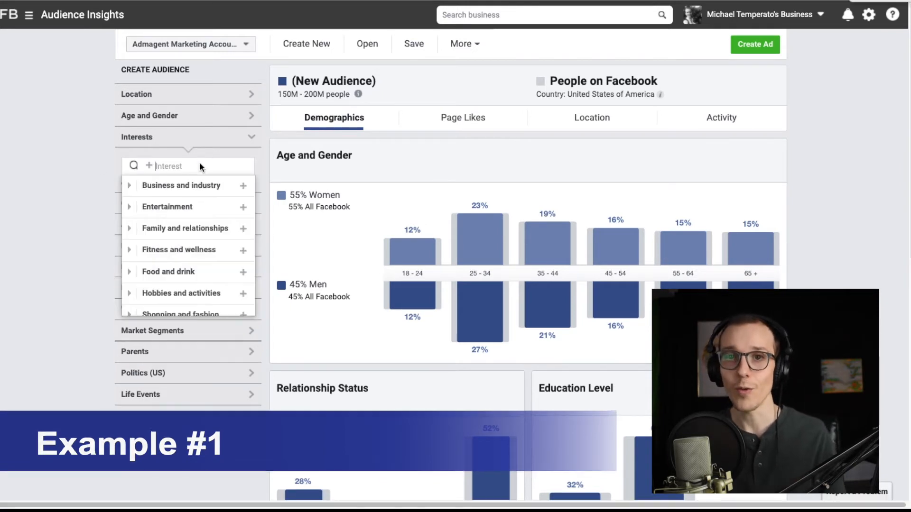
text(ph)
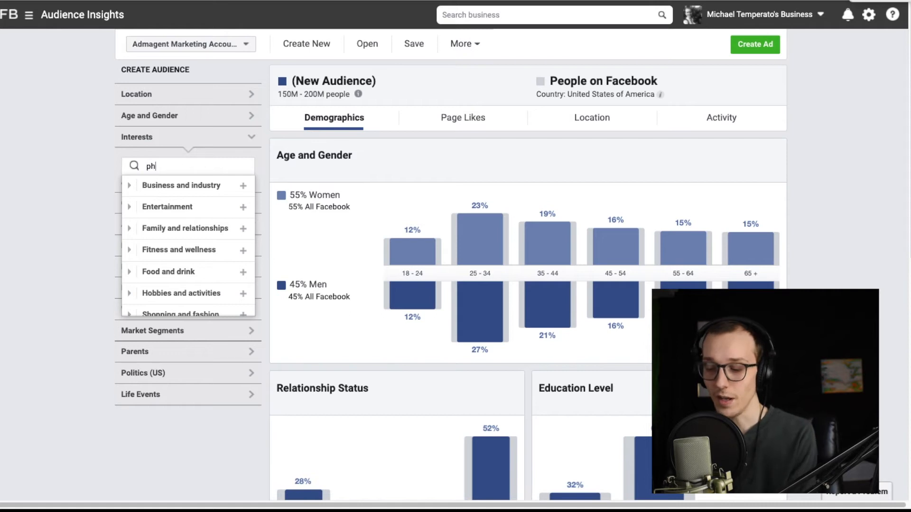
text(ysical fitness)
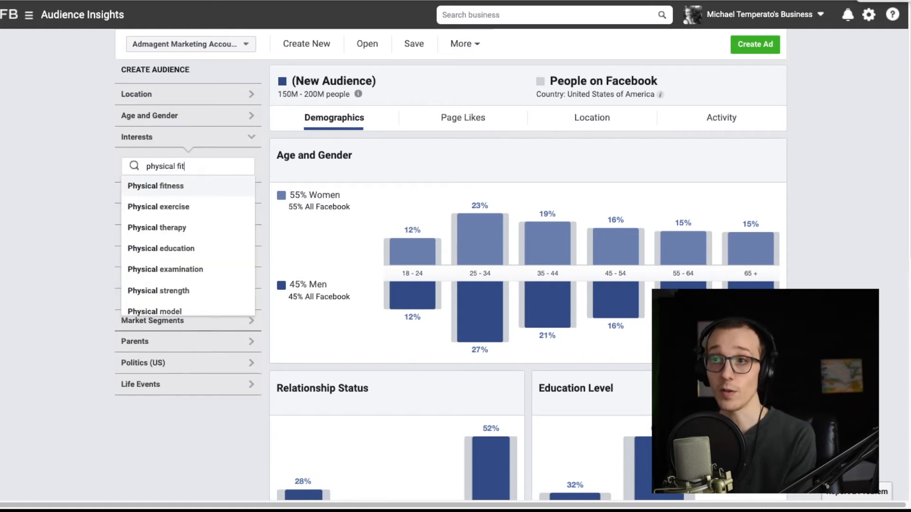
click(164, 188)
click(80, 181)
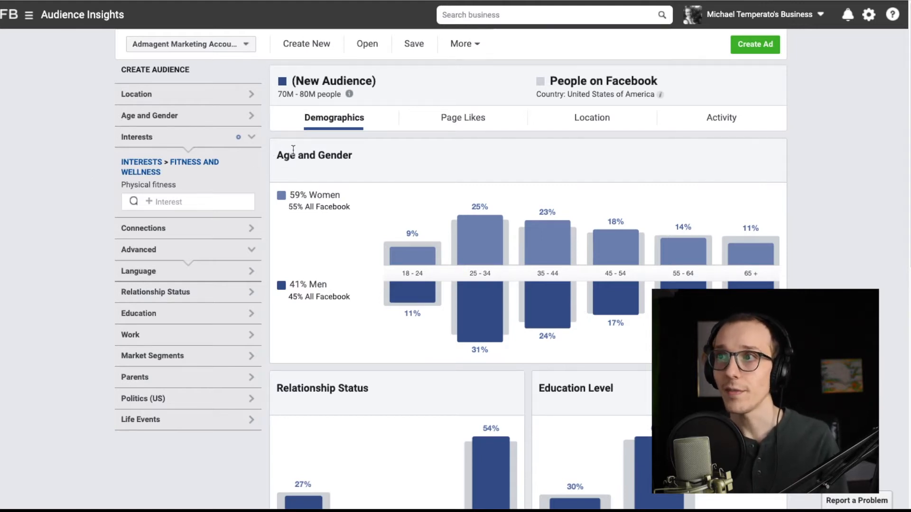
- Examine the age and gender, relationship status, education level and job title breakdowns of the Physical fitness audience
mouse_move(227, 185)
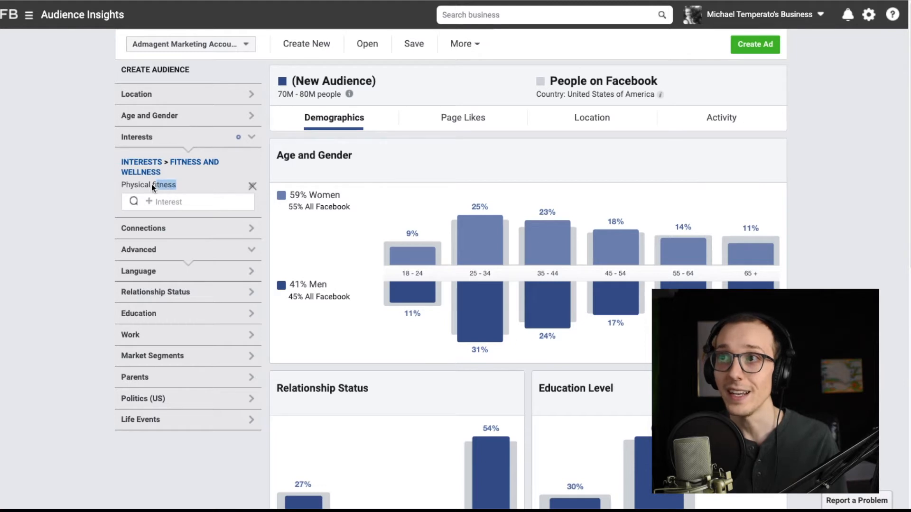
drag(124, 184, 120, 185)
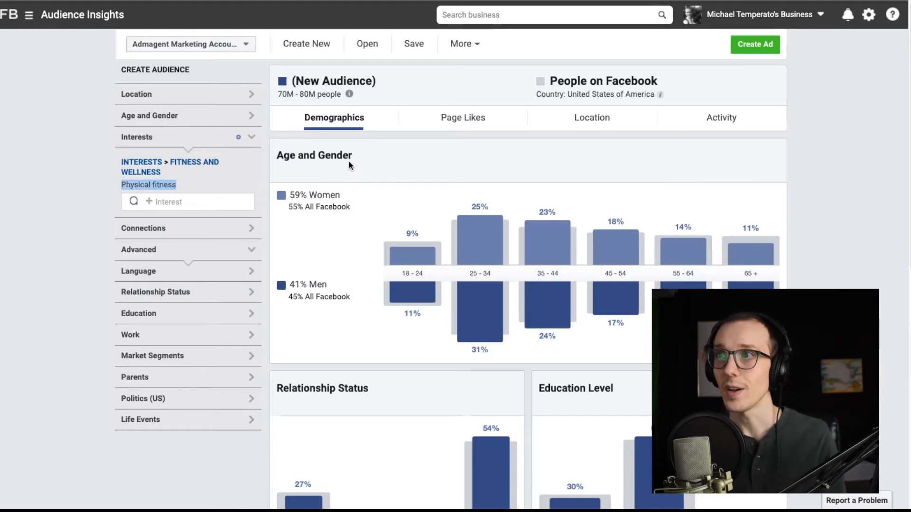
scroll(348, 161, down, 1)
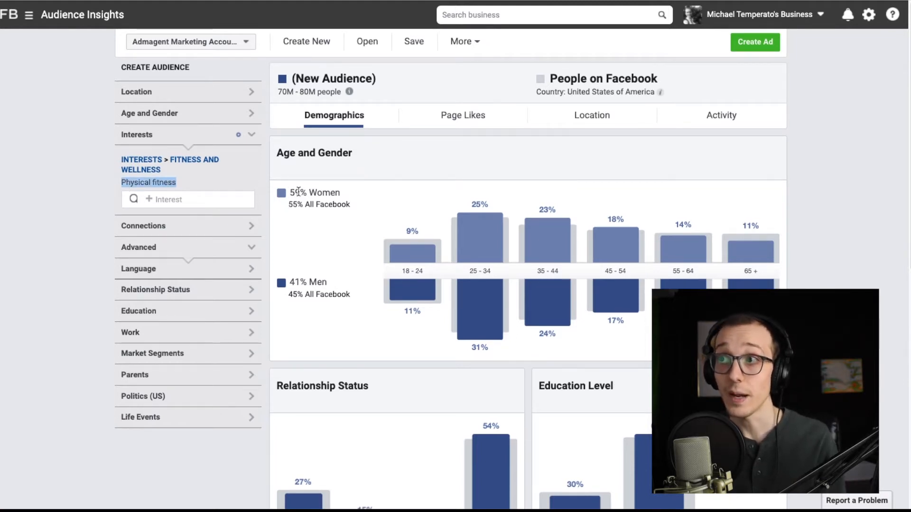
scroll(304, 268, down, 3)
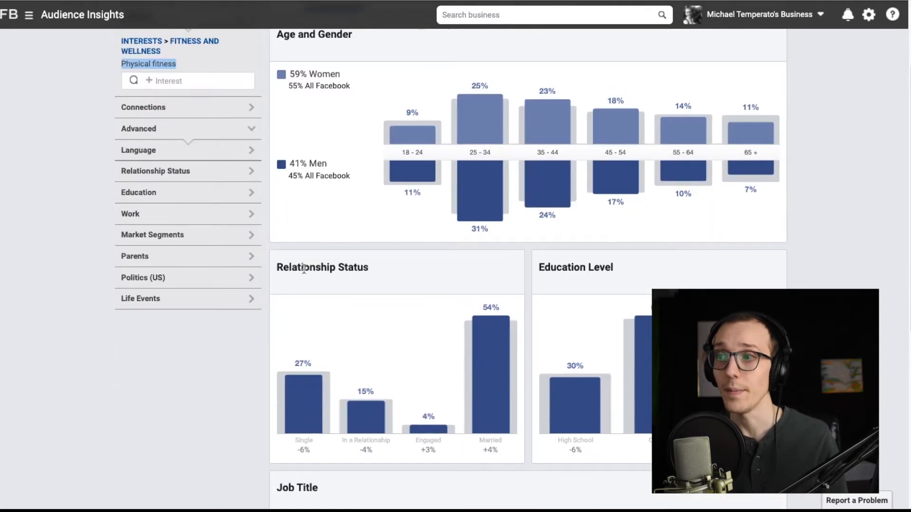
scroll(304, 268, down, 6)
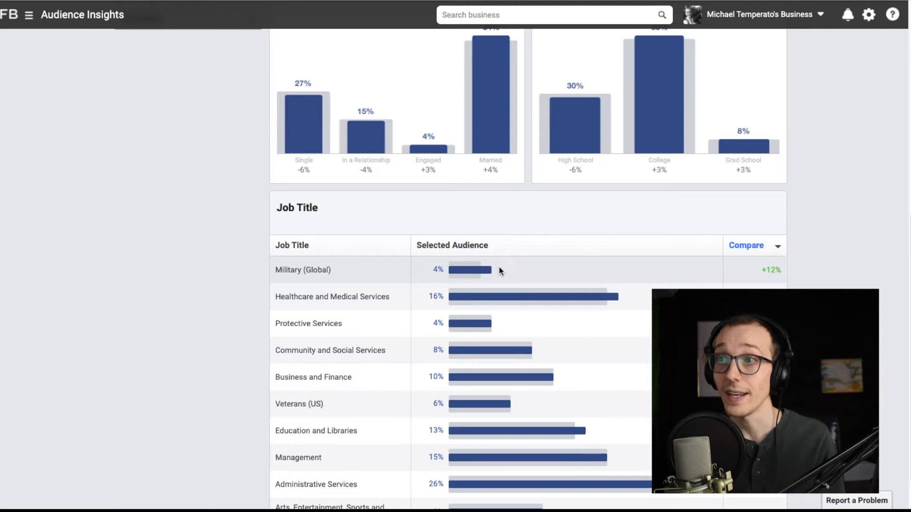
mouse_move(528, 296)
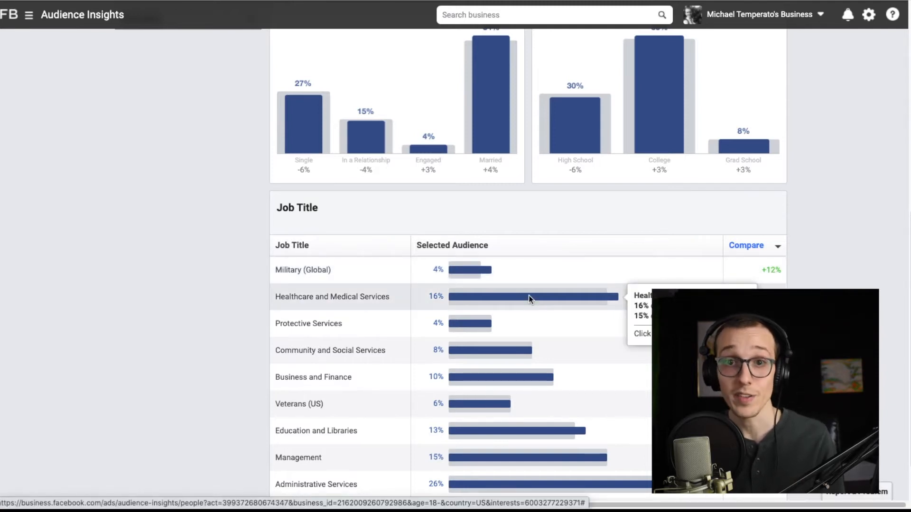
scroll(323, 293, down, 1)
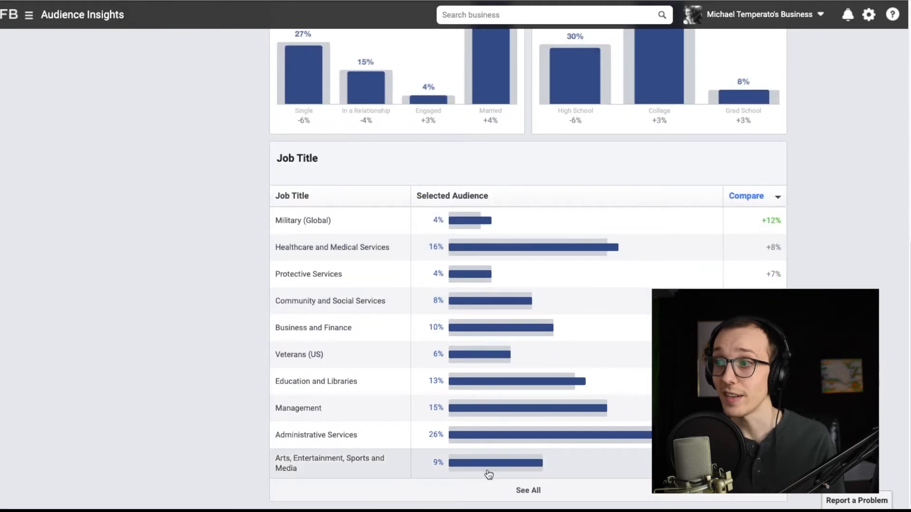
scroll(278, 270, up, 10)
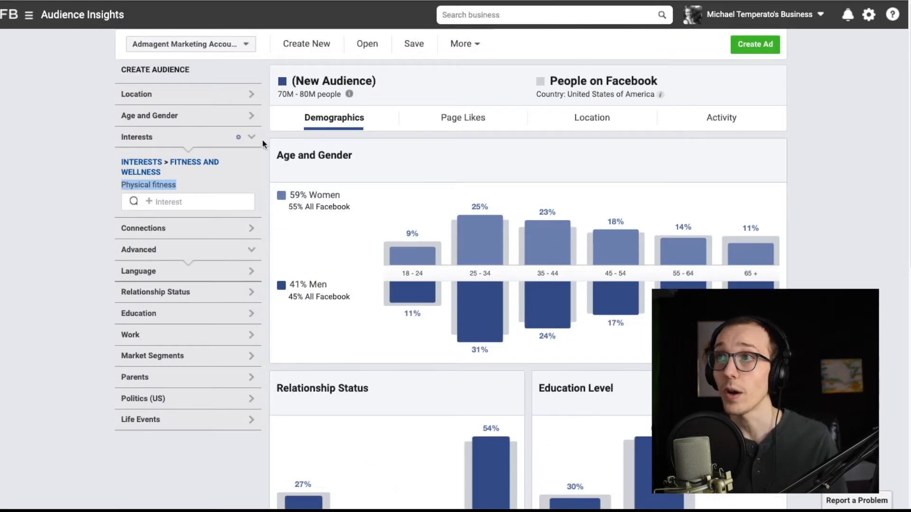
- Examine the top categories and liked pages of the Physical fitness audience in the Page Likes report
click(450, 123)
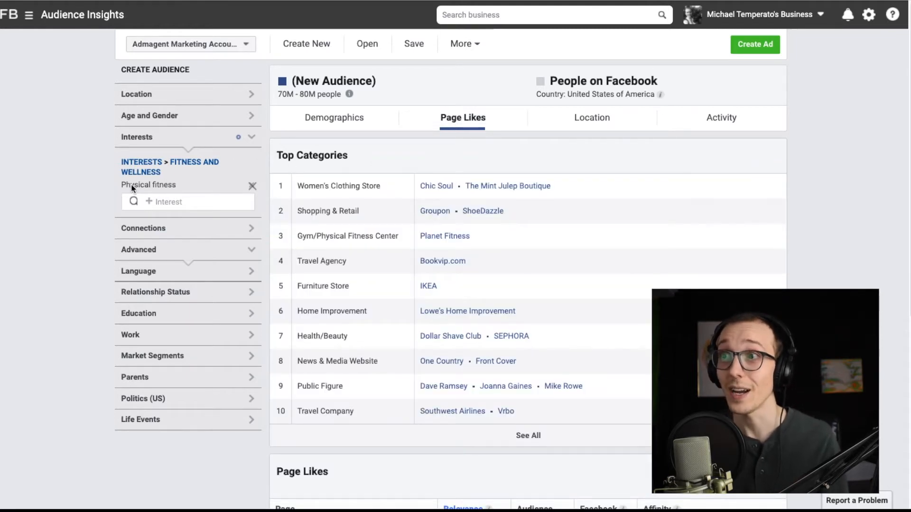
scroll(289, 166, down, 1)
scroll(289, 168, down, 1)
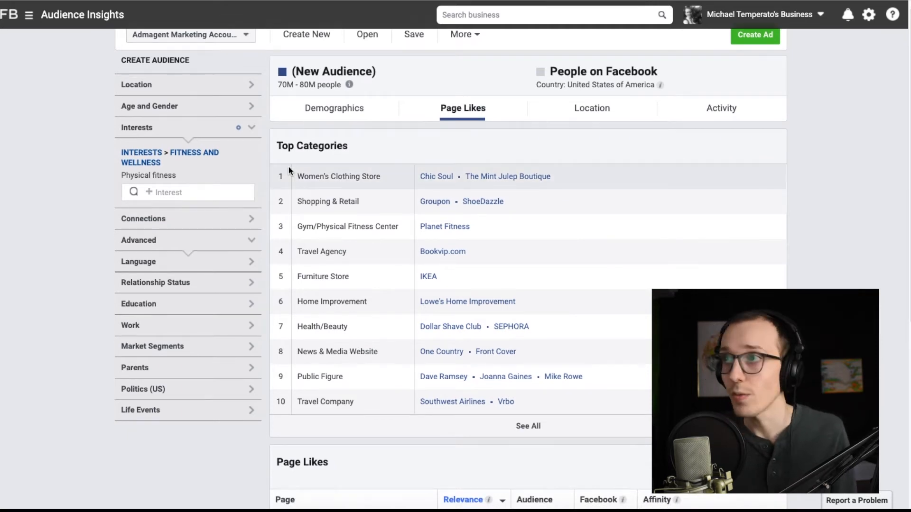
scroll(431, 142, down, 1)
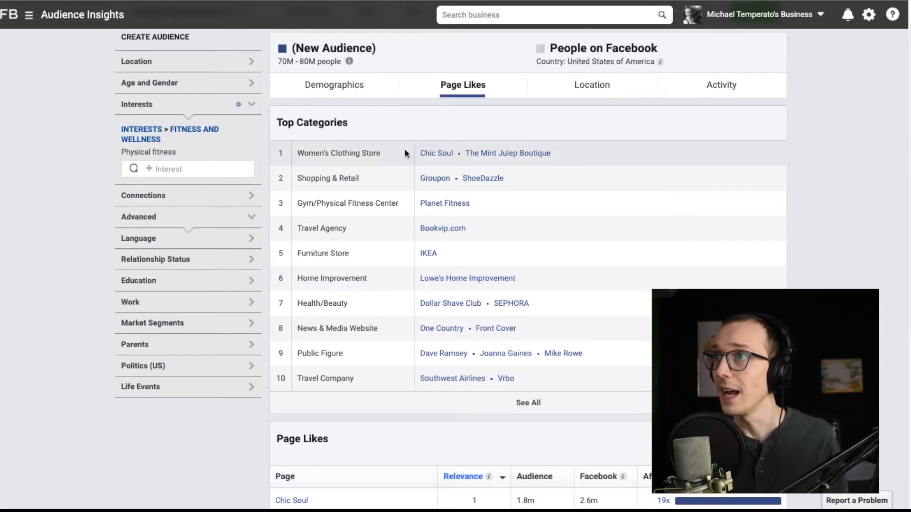
scroll(405, 150, down, 1)
mouse_move(163, 145)
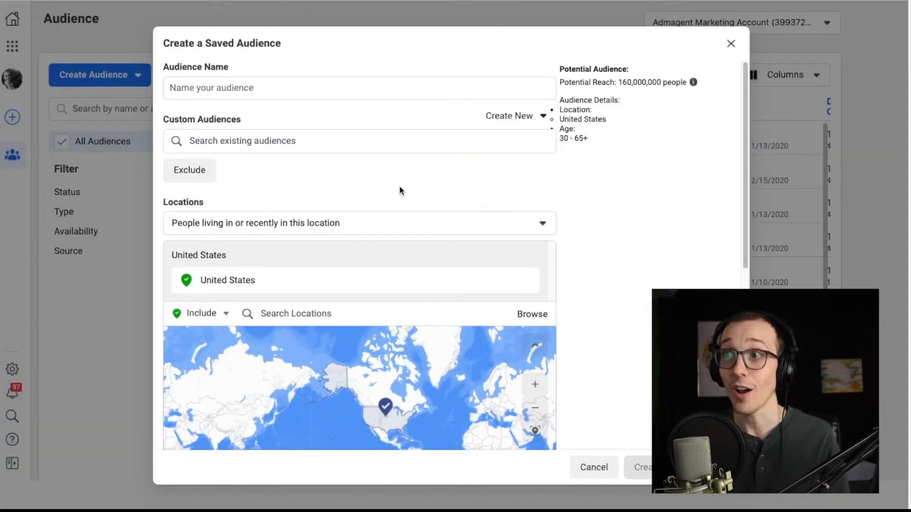
- Search for groupon in the detailed targeting of the new saved audience
scroll(398, 189, down, 8)
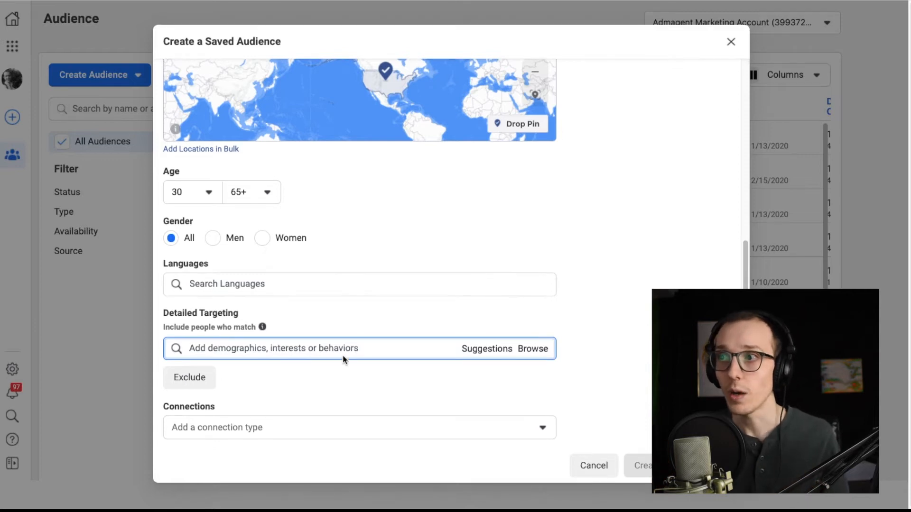
text(groupon)
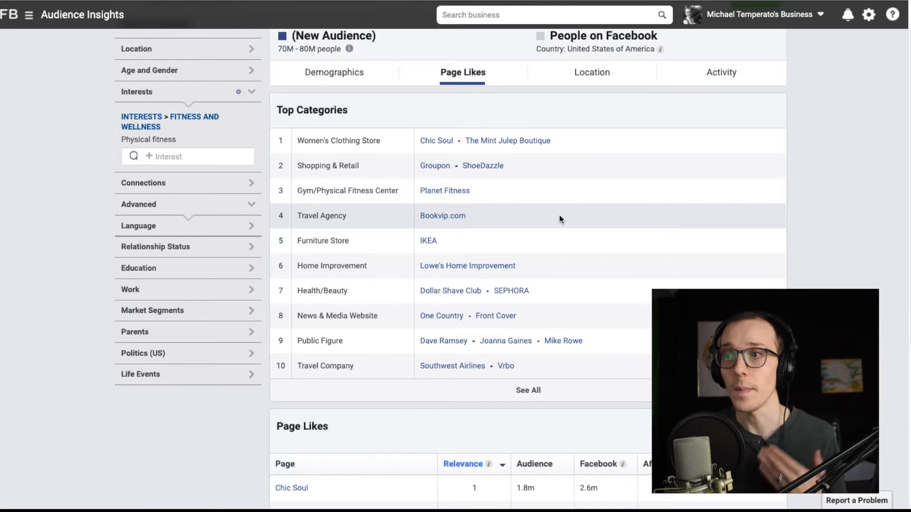
- Return to Audience Insights, view the Location report of the Physical fitness audience and highlight its estimated audience size
scroll(795, 233, down, 1)
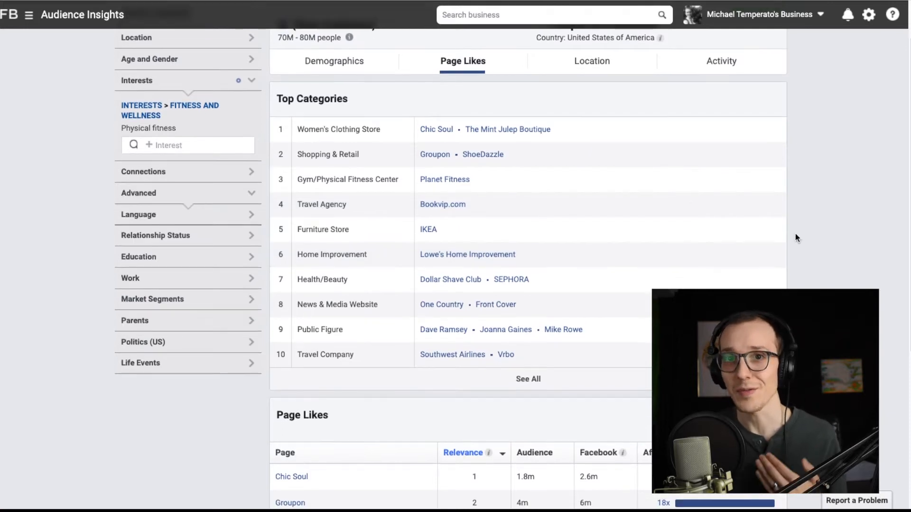
scroll(795, 233, up, 3)
click(591, 127)
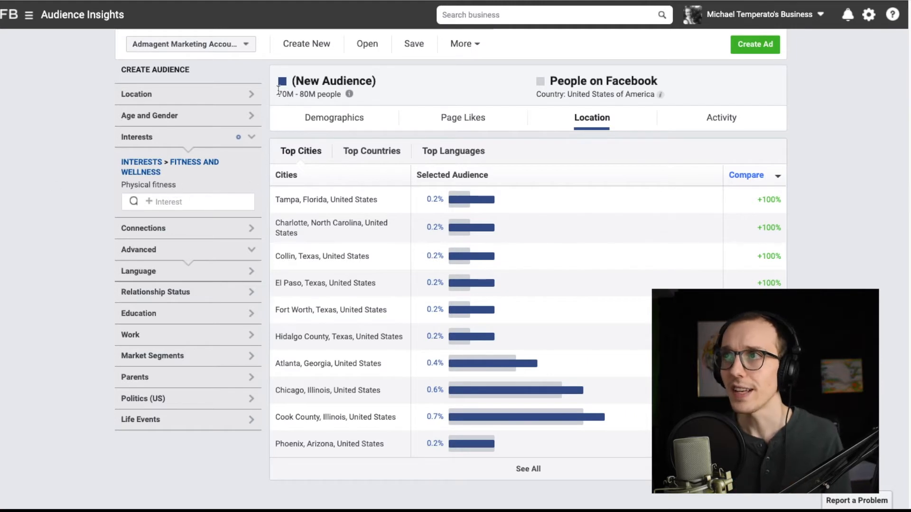
drag(278, 97, 340, 98)
click(339, 98)
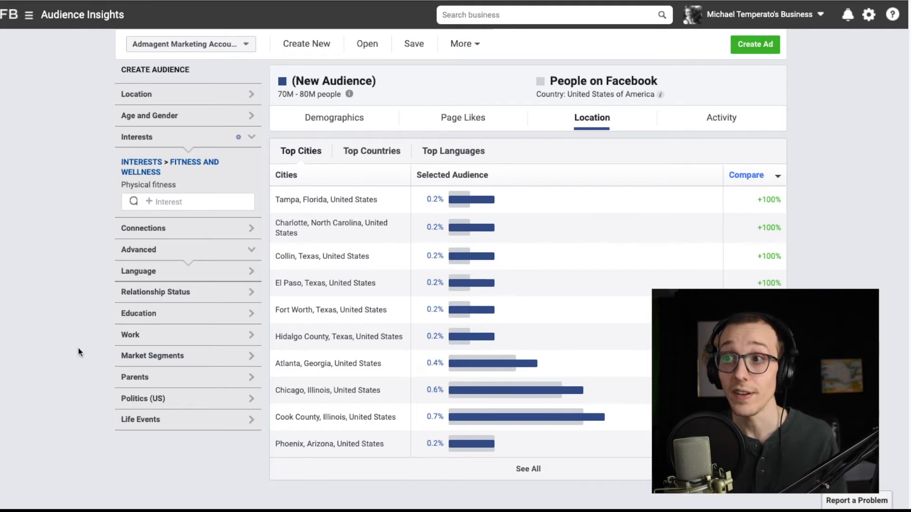
- Narrow the audience to the Healthcare and Medical Services job title from the Demographics report and highlight the estimated audience size
click(242, 337)
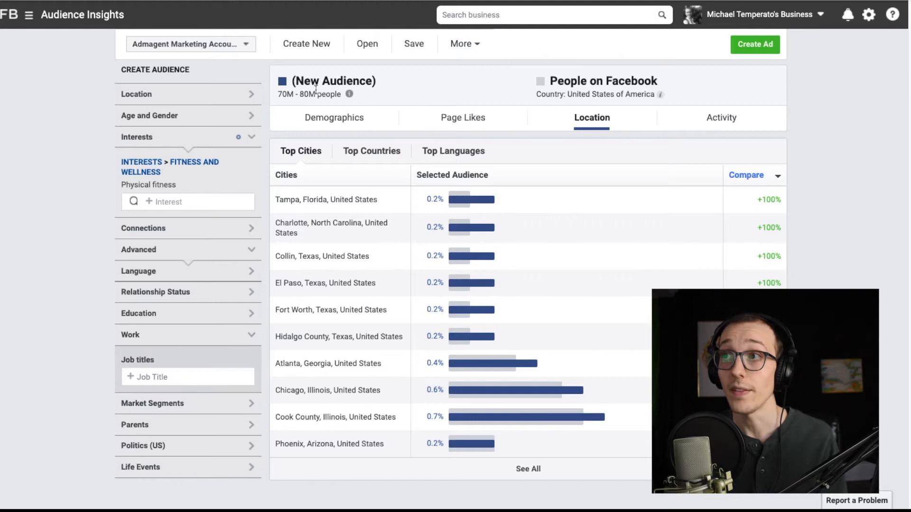
click(338, 119)
scroll(311, 326, down, 7)
scroll(313, 318, down, 2)
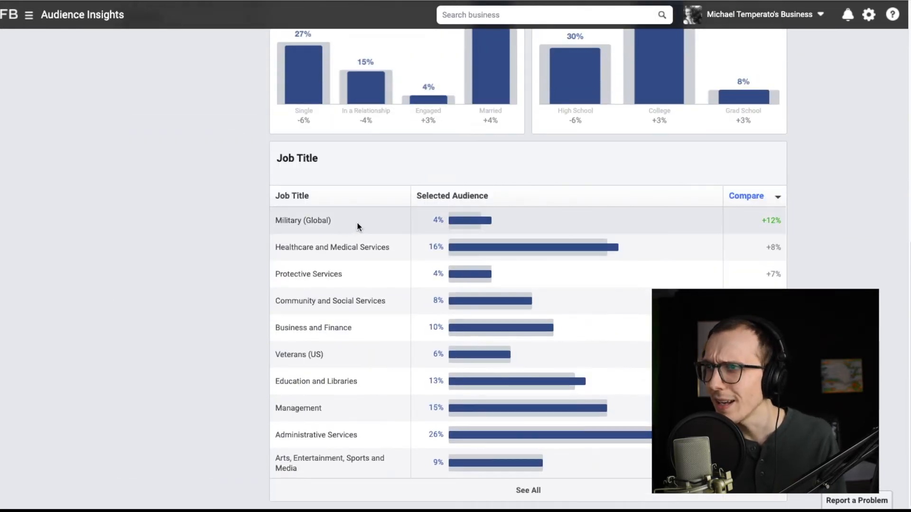
mouse_move(490, 243)
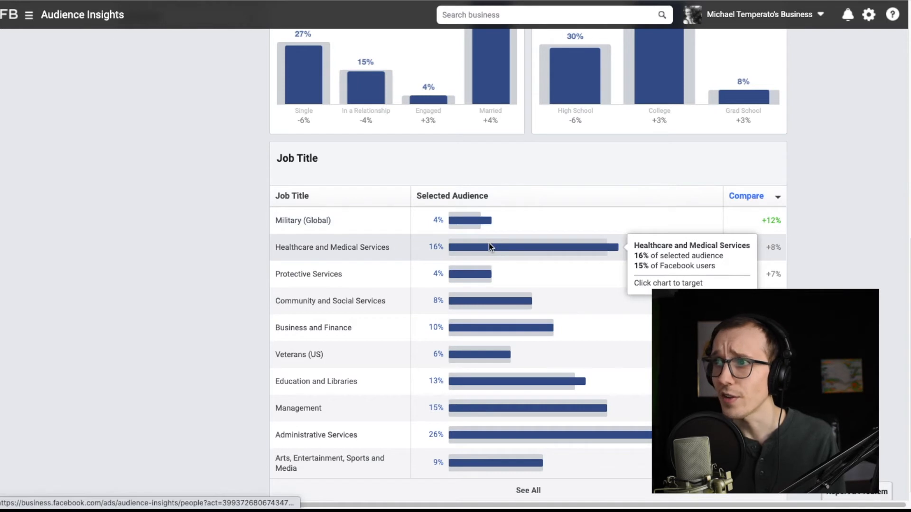
click(488, 243)
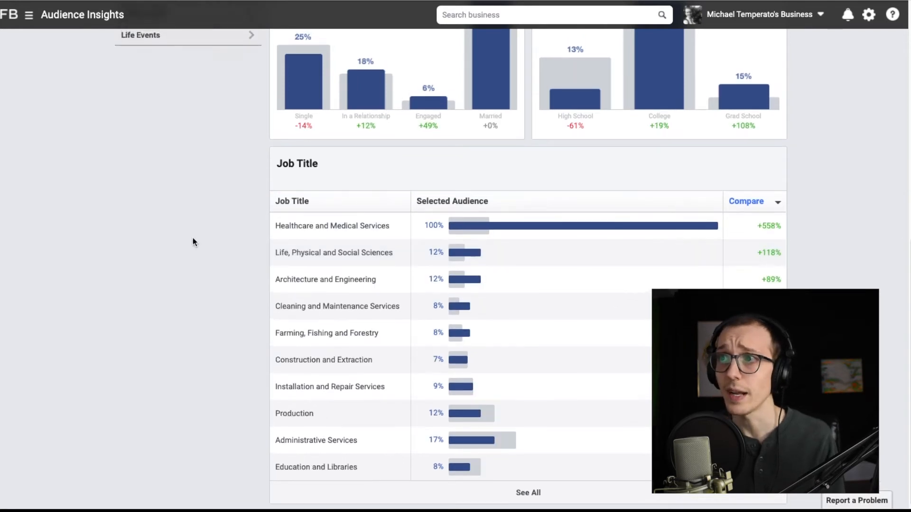
scroll(192, 238, up, 4)
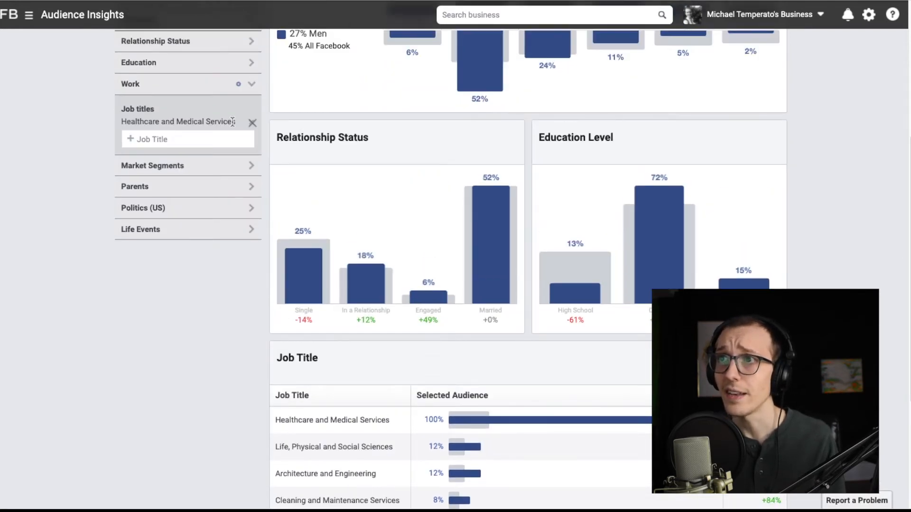
scroll(239, 140, up, 5)
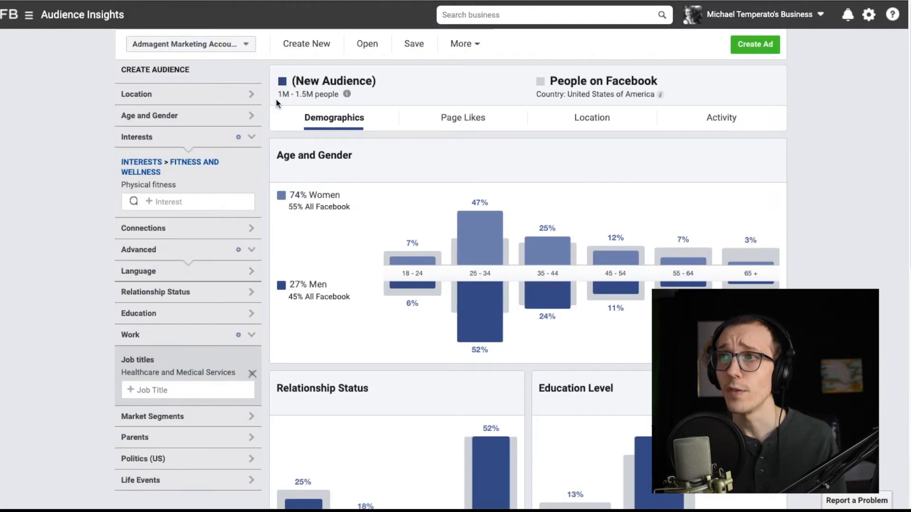
drag(277, 94, 335, 95)
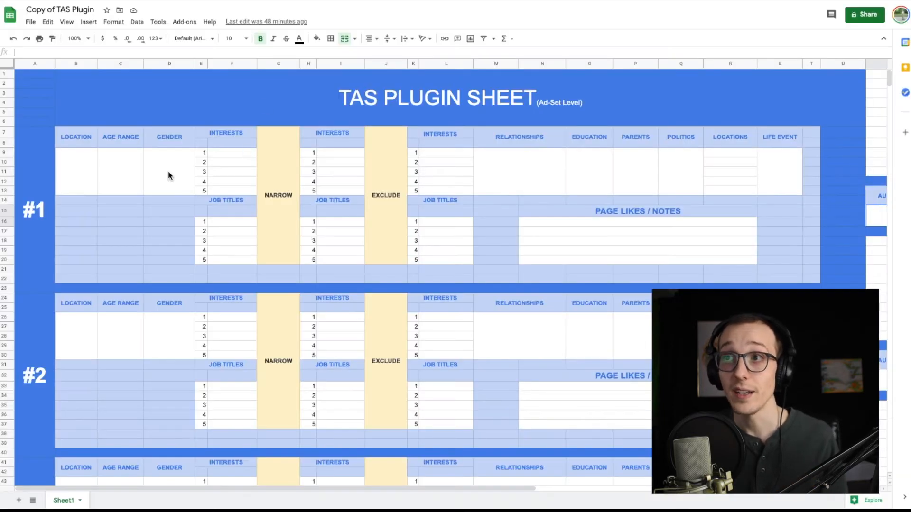
- Switch to the TAS Plugin sheet and fill audience #1 with location US, age range 25-45 and gender both
click(75, 172)
text(US)
double_click(120, 172)
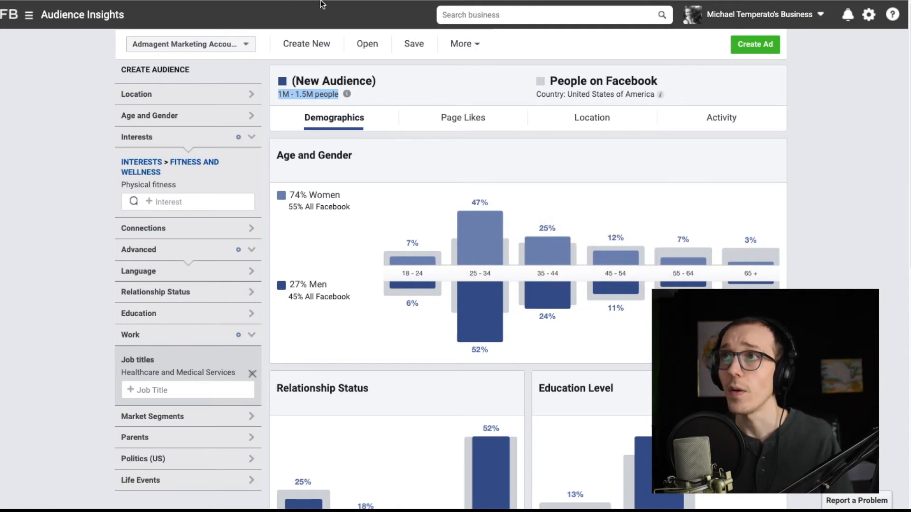
click(270, 0)
text(25-45)
click(188, 184)
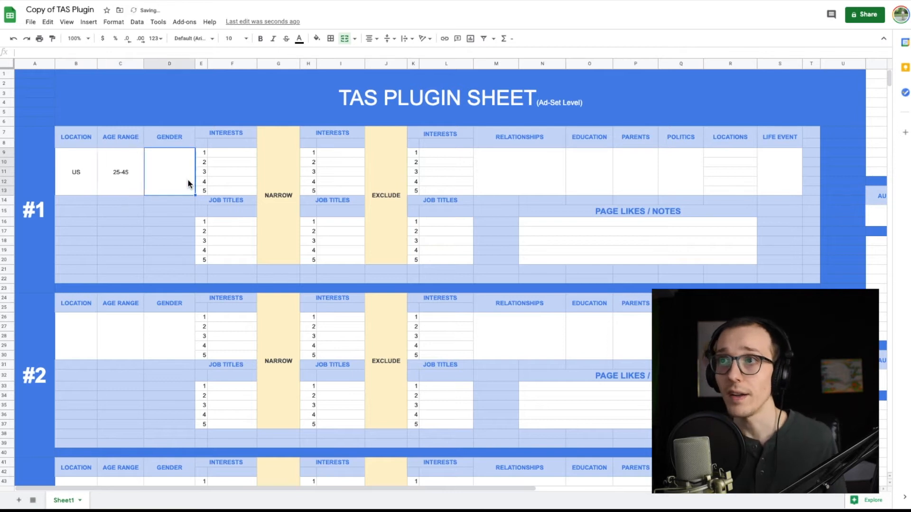
text(t)
text(oth)
- Enter Physical fitness as audience #1's first interest and Healthcare & Medical as the first job title after NARROW
click(240, 152)
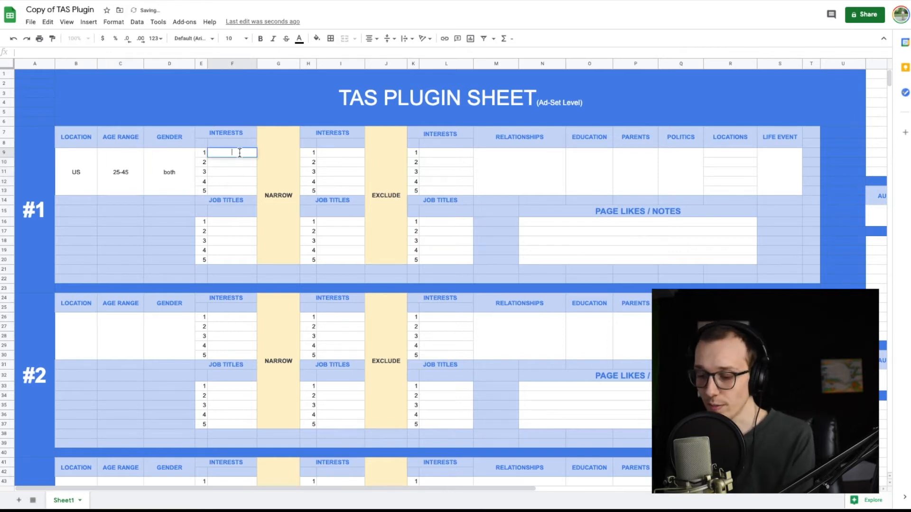
text(Physical fitness)
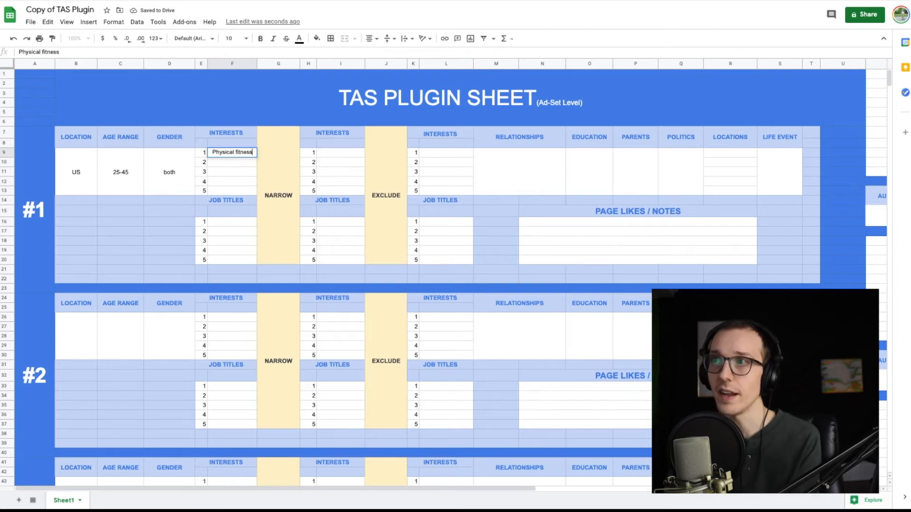
click(289, 179)
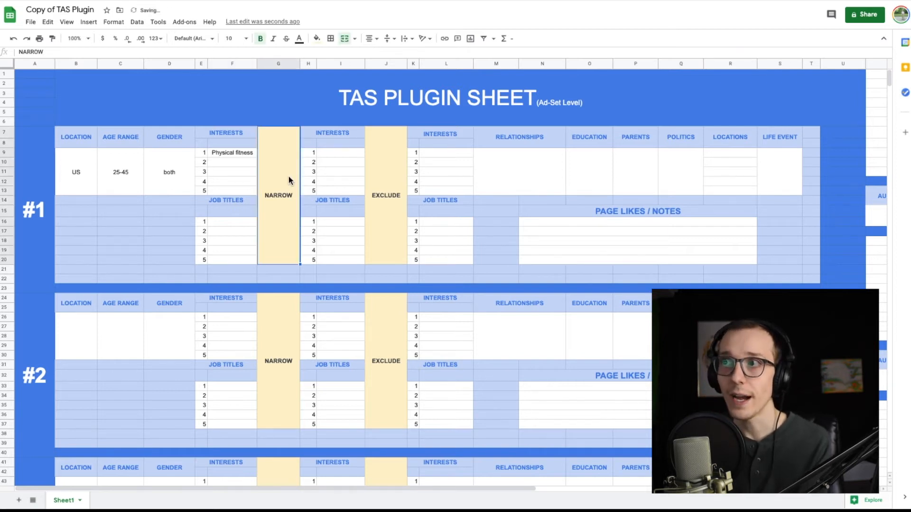
double_click(346, 222)
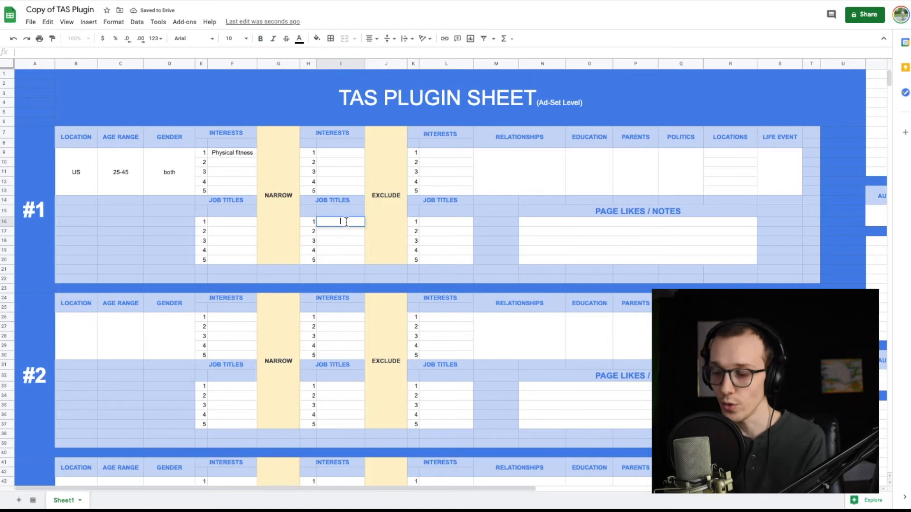
text(Healthcare & Medical)
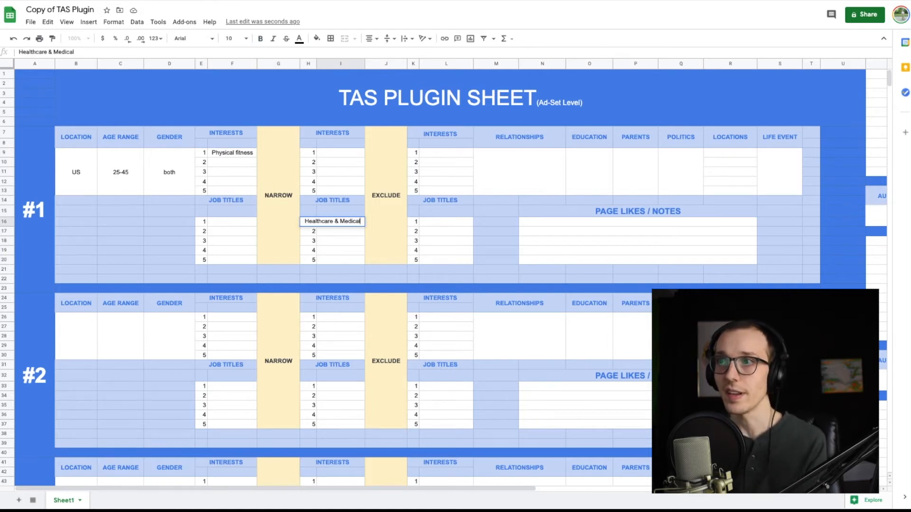
click(346, 240)
- Fill audience #1's Relationships, Education, Parents and Politics cells with dashes, leaving Locations and Life Event blank
click(531, 171)
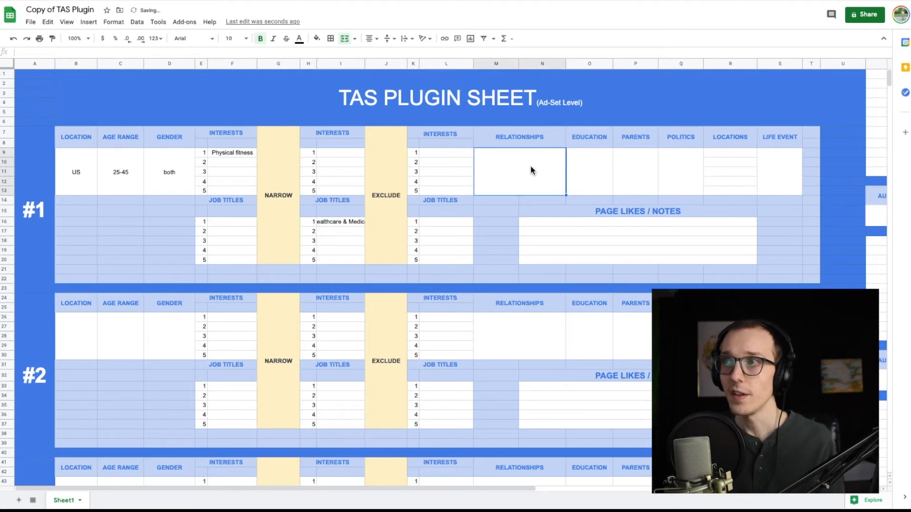
text(-)
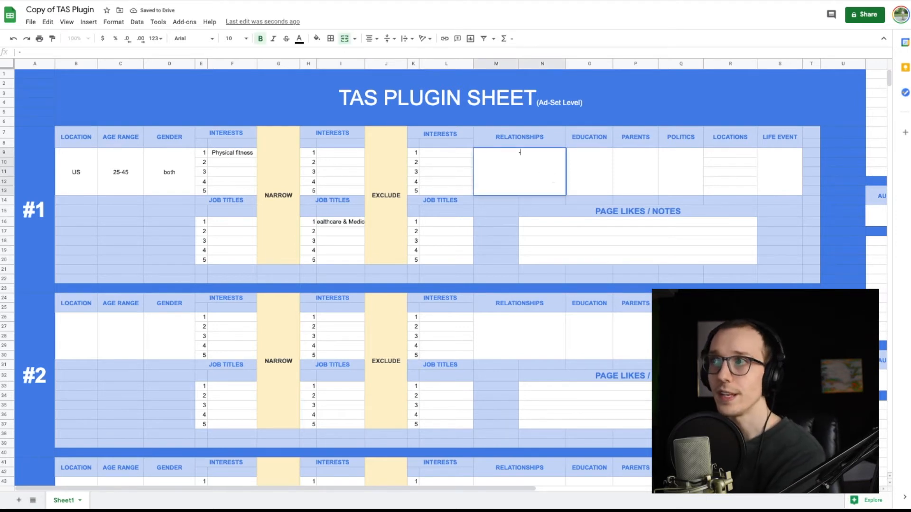
click(595, 168)
text(-)
click(635, 171)
text(-)
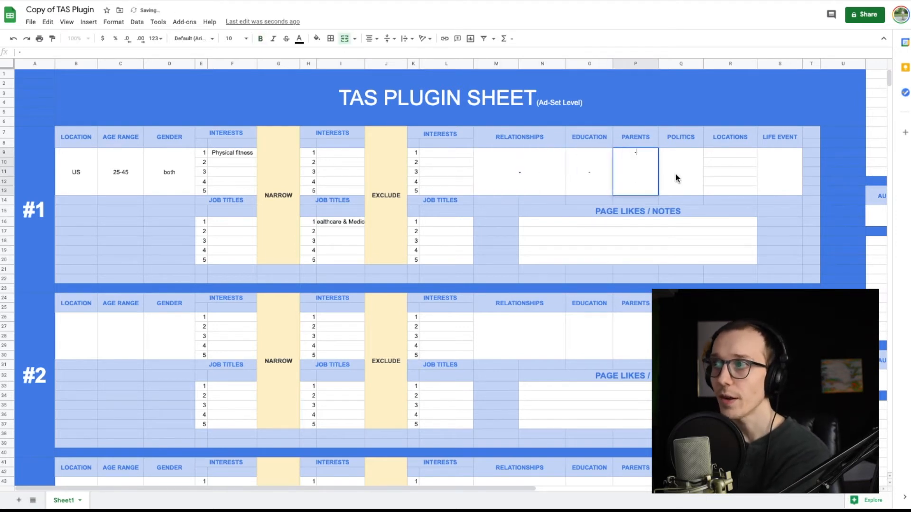
click(678, 175)
text(-)
click(732, 166)
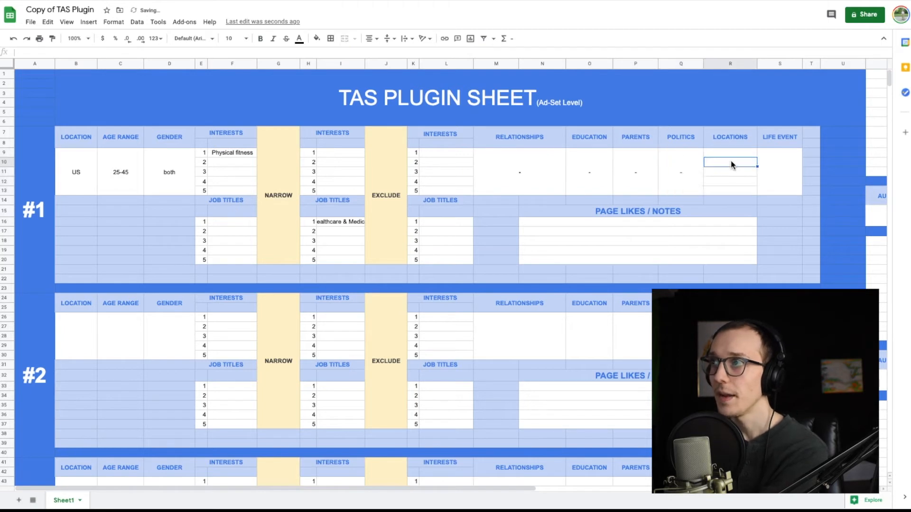
drag(724, 151, 724, 191)
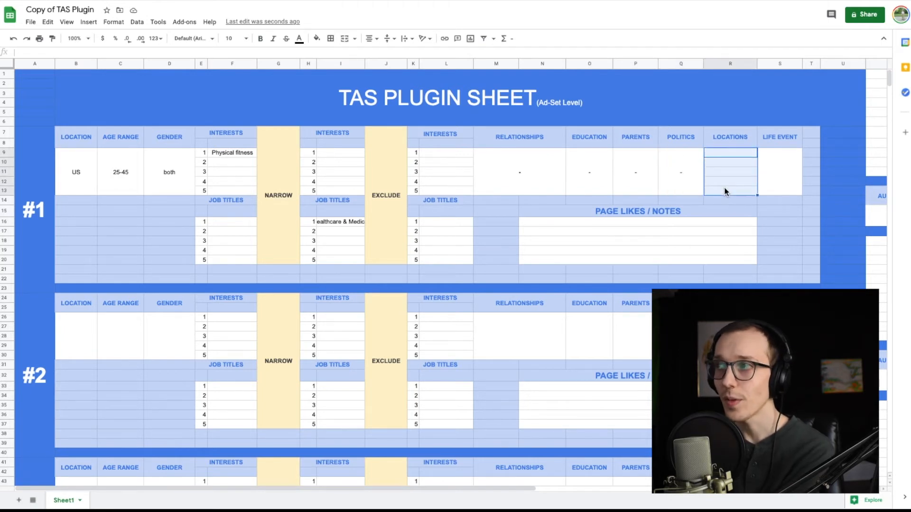
click(795, 176)
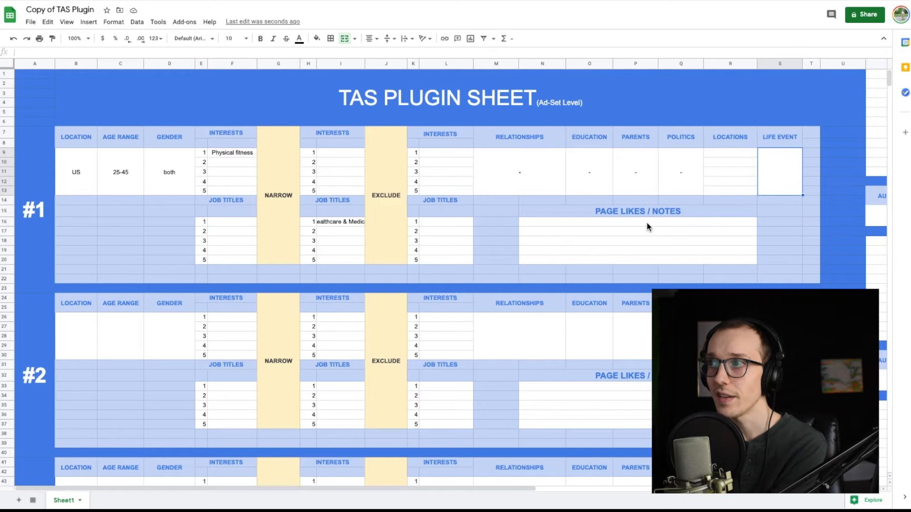
- Enter Fitness Audience Test 1 as the audience name for audience #1
drag(431, 489, 485, 489)
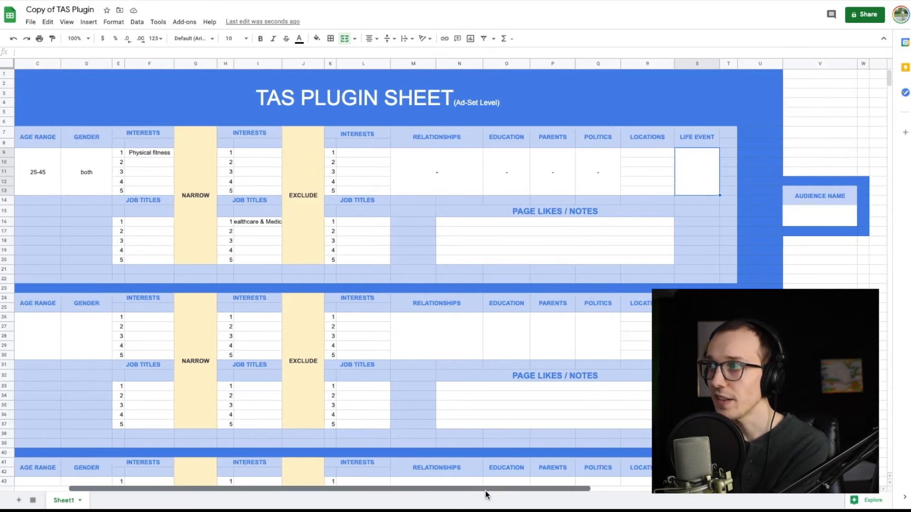
double_click(802, 222)
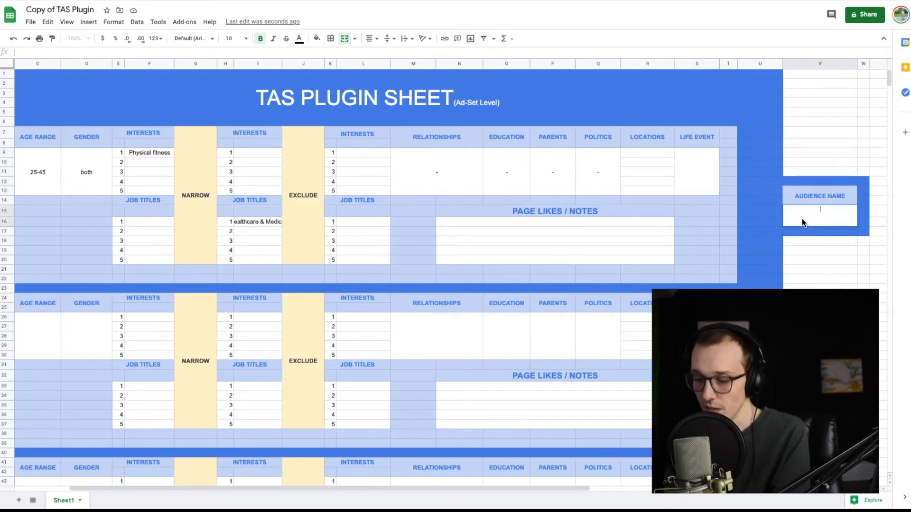
text(Fitness Audience Te)
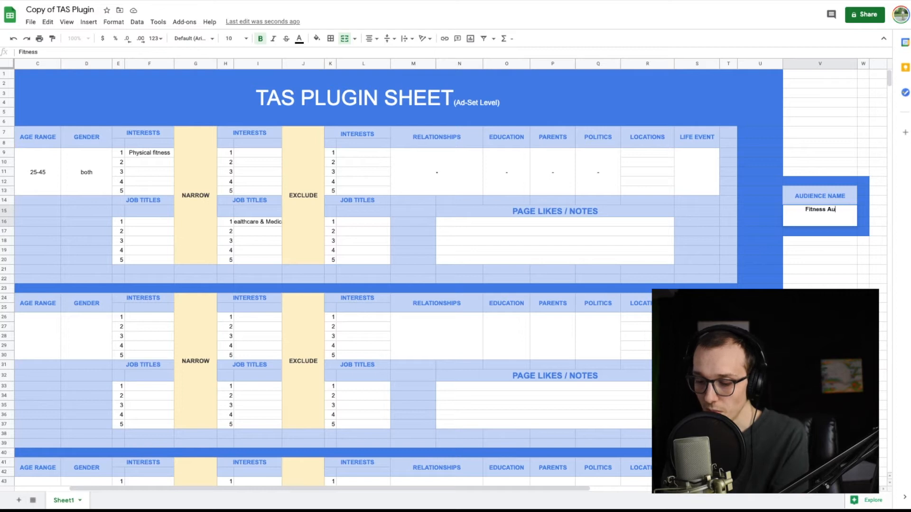
text(st 1)
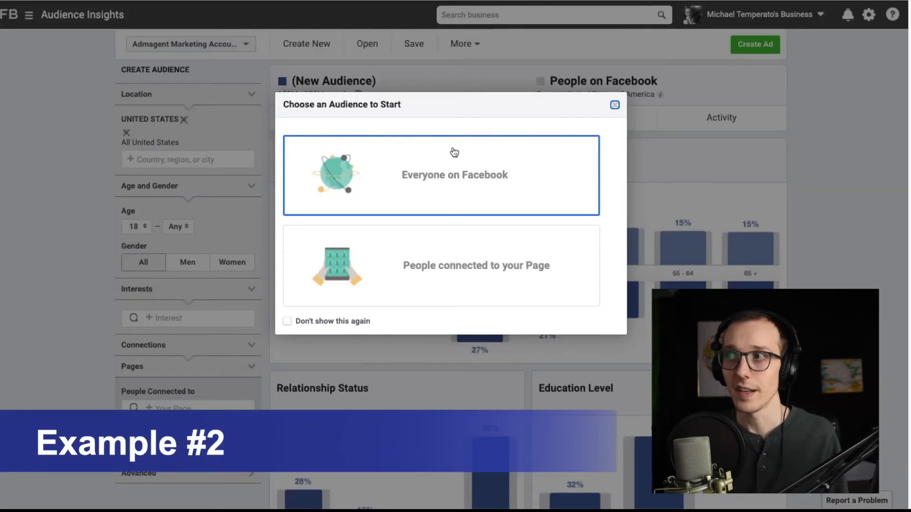
- In Audience Insights, start a new audience from people connected to your Page and check the People Connected to options
click(437, 265)
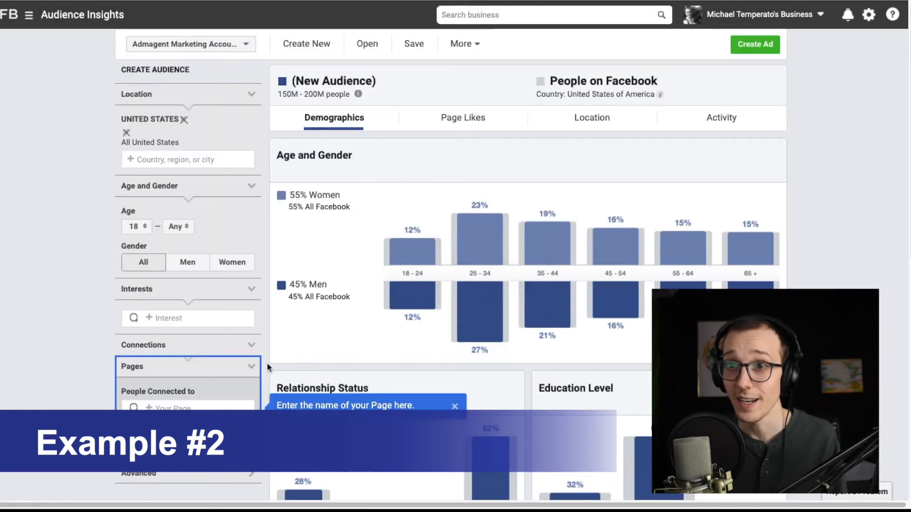
click(454, 406)
click(165, 408)
click(269, 193)
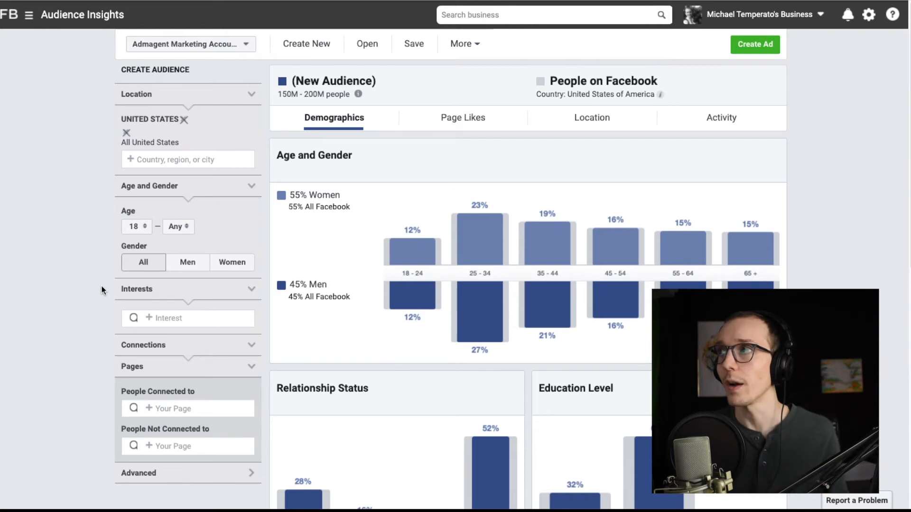
- Add Small business as an interest to the new audience
click(178, 317)
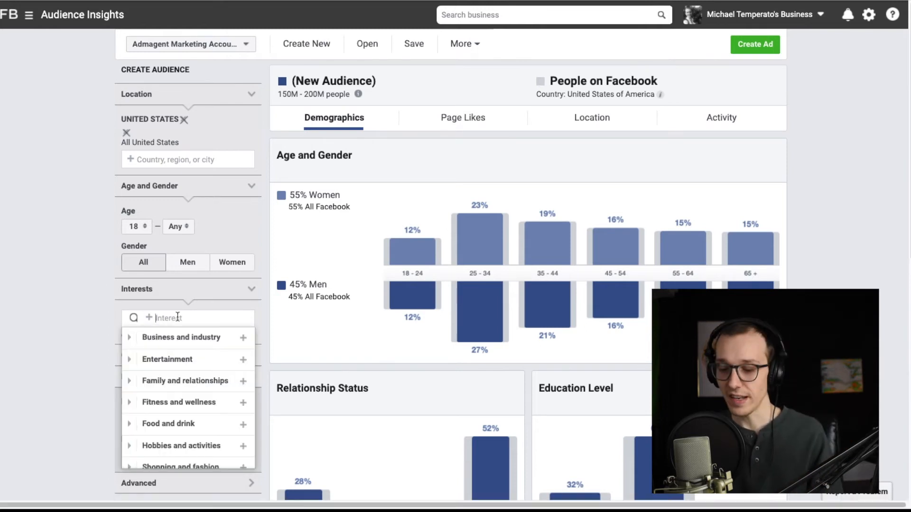
text(small business)
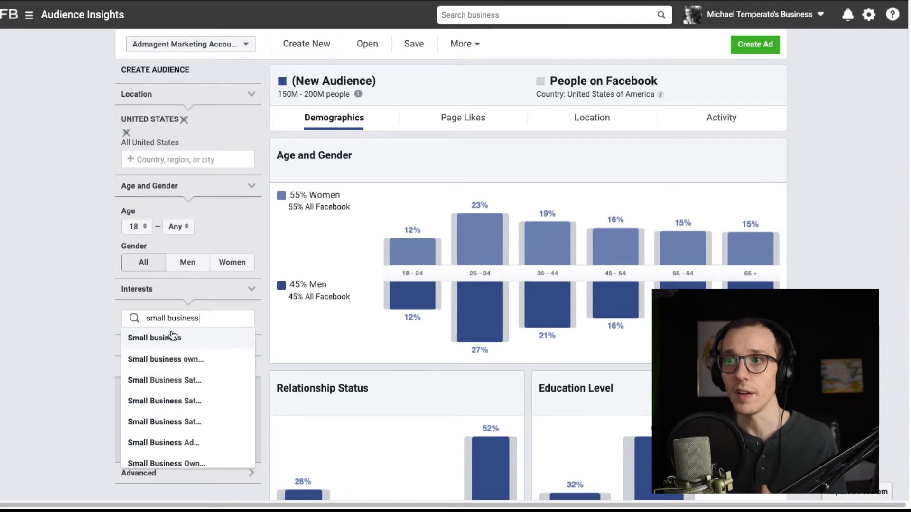
key(Return)
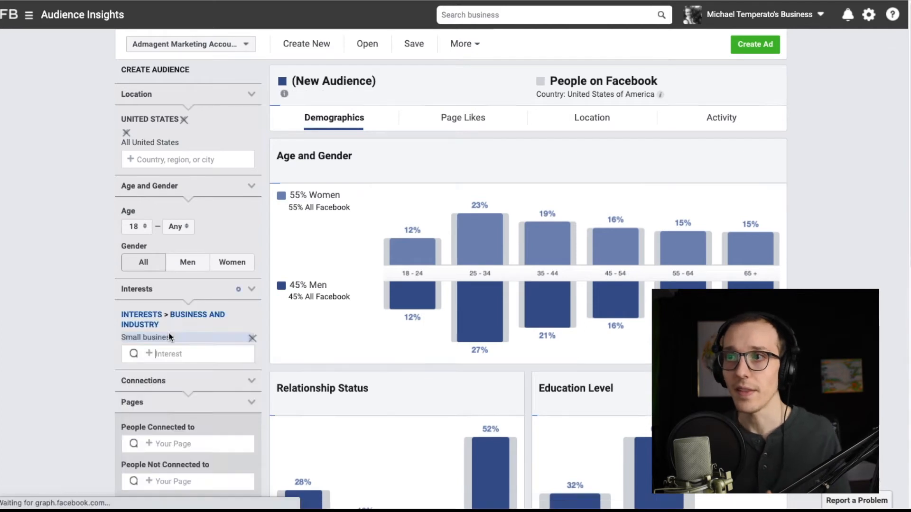
click(72, 307)
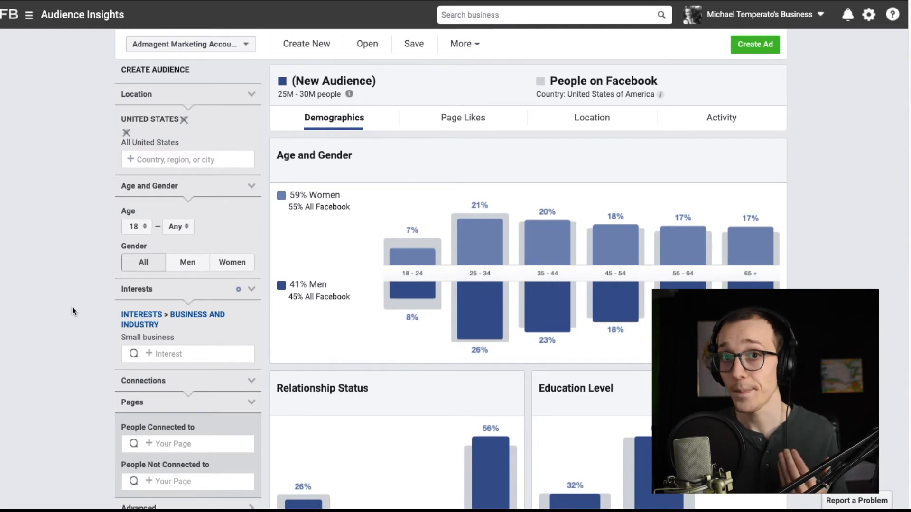
- Examine the Small business audience's demographics down to the Job Title table, comparing selected-audience percentages with Facebook users for Government Employees (Global)
scroll(303, 314, down, 8)
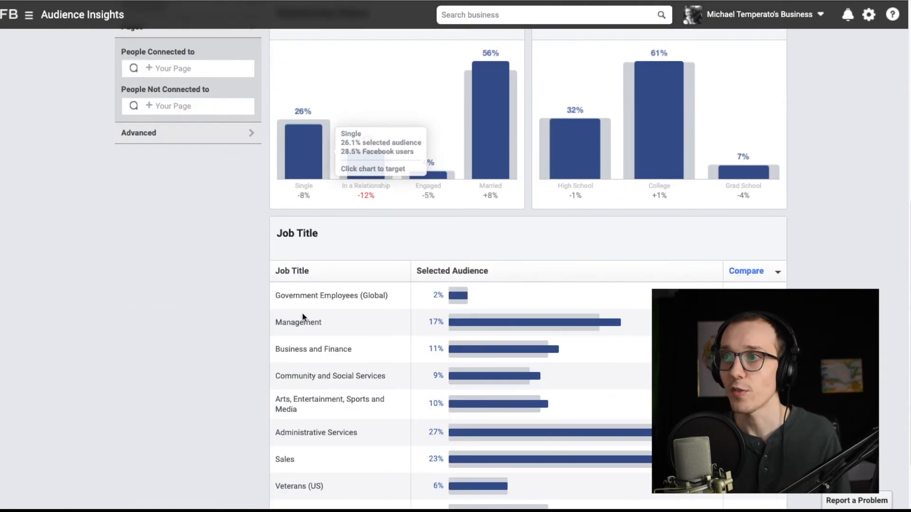
drag(333, 234, 283, 233)
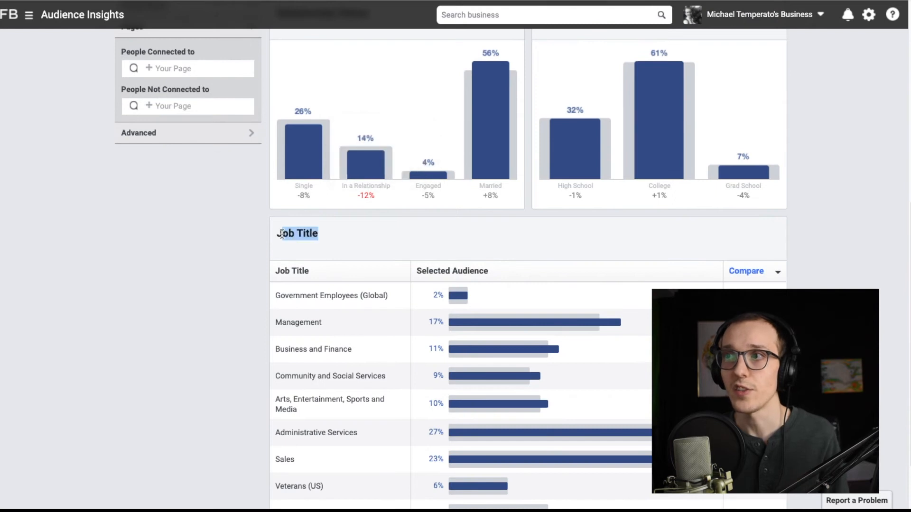
scroll(257, 237, down, 1)
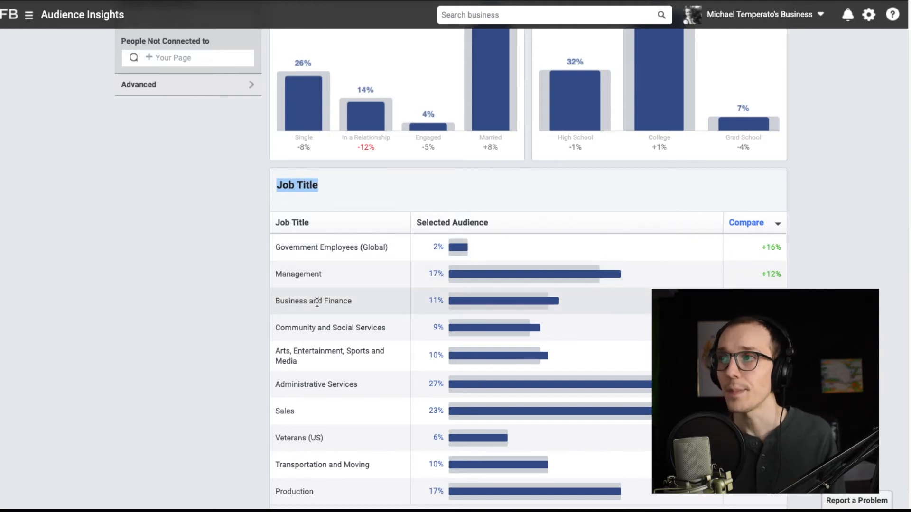
mouse_move(462, 250)
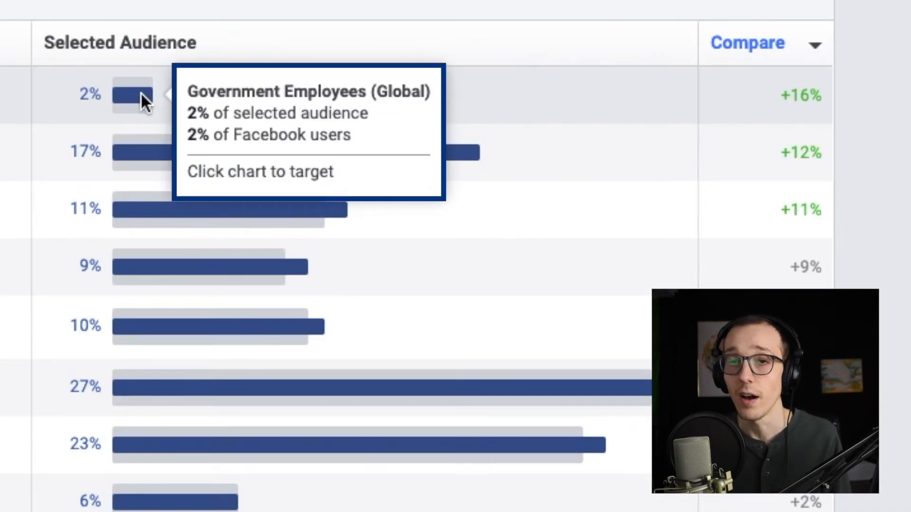
mouse_move(143, 164)
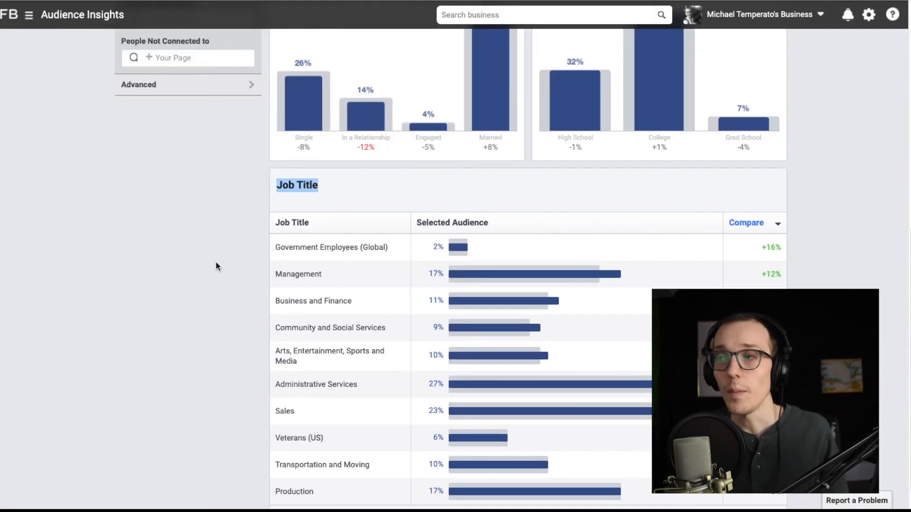
scroll(216, 264, down, 1)
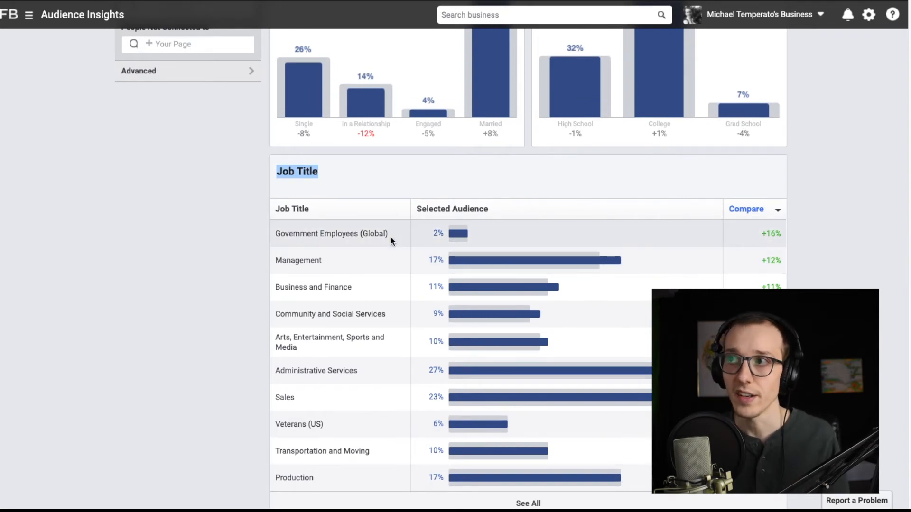
scroll(160, 235, up, 3)
scroll(98, 226, up, 10)
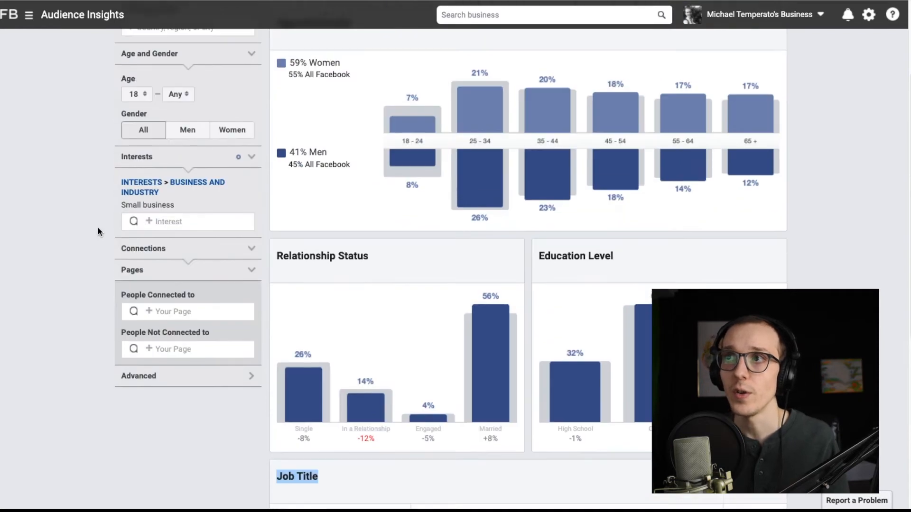
- Browse the Business and industry interests and broaden the audience's interest targeting from Small business to all of Business and industry
click(166, 299)
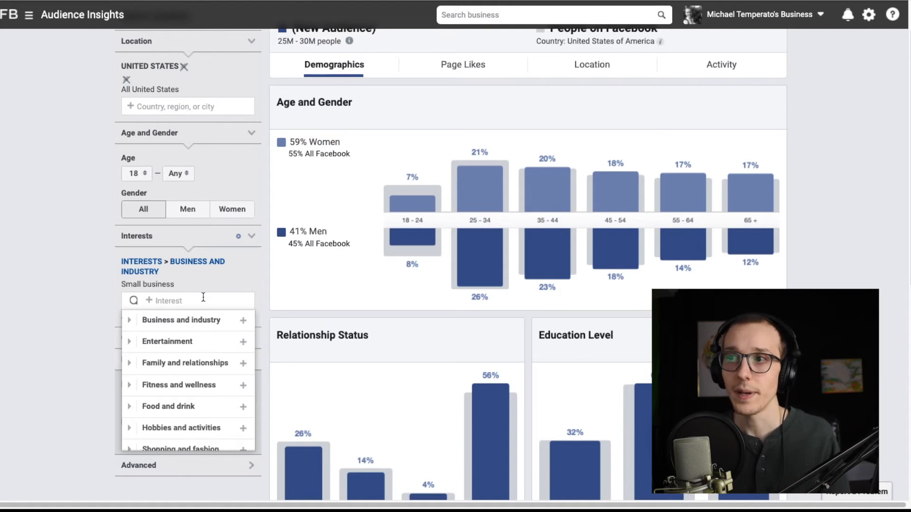
click(129, 321)
scroll(175, 345, down, 5)
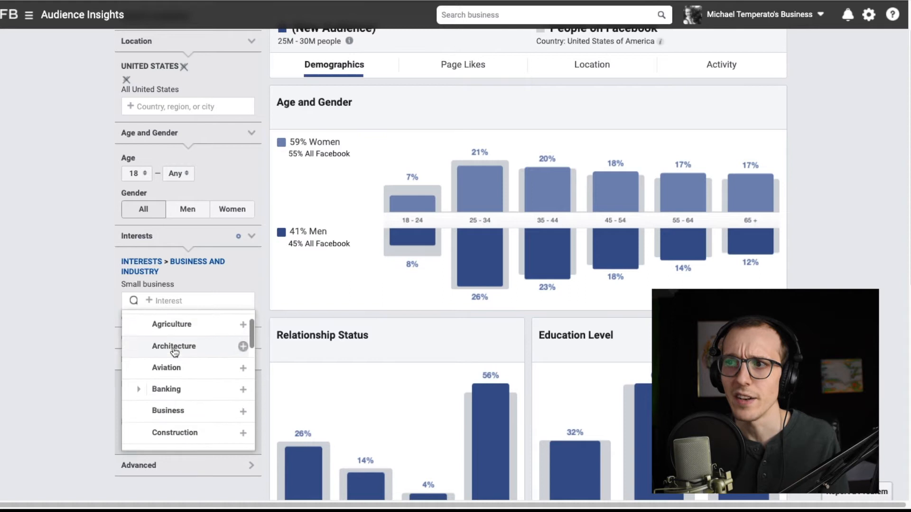
scroll(176, 352, down, 4)
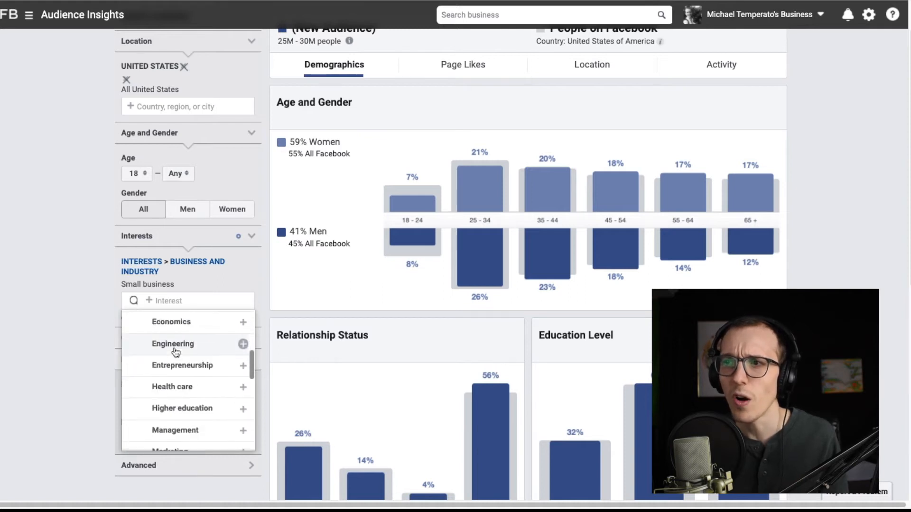
scroll(175, 352, up, 8)
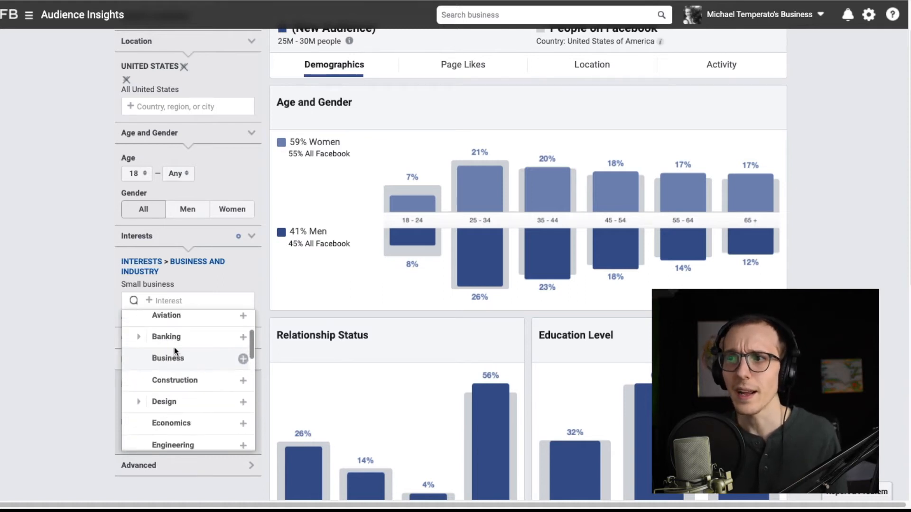
scroll(175, 352, up, 1)
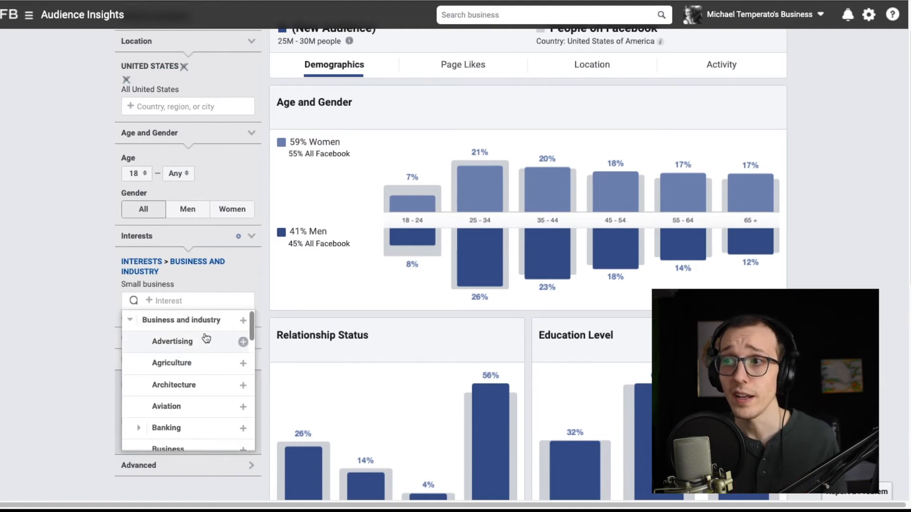
click(242, 321)
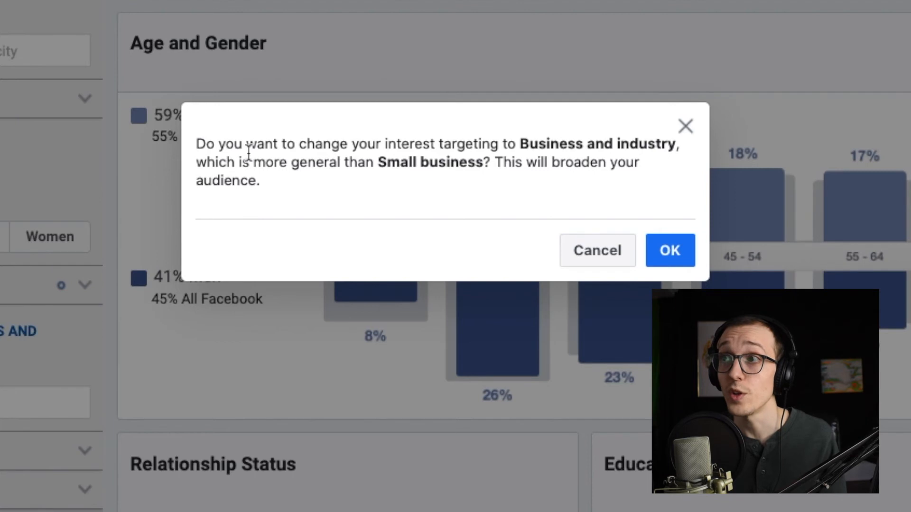
drag(258, 157, 484, 161)
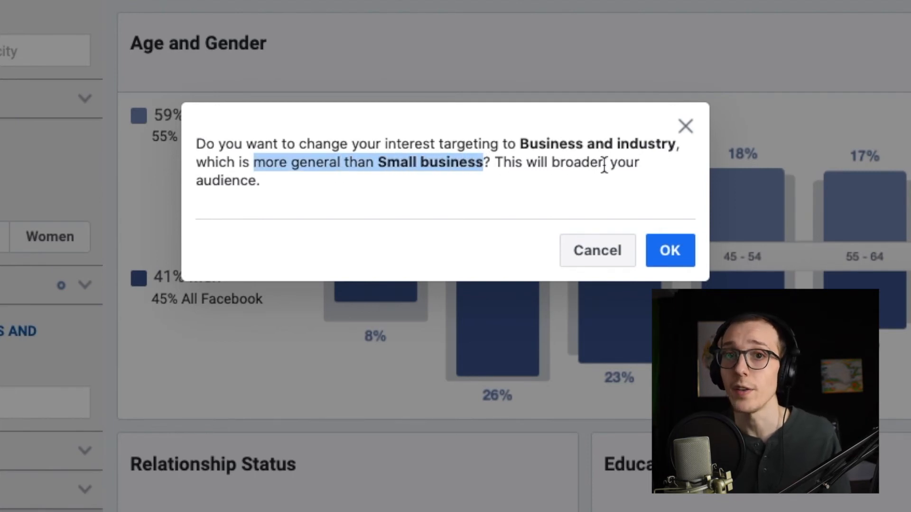
click(674, 250)
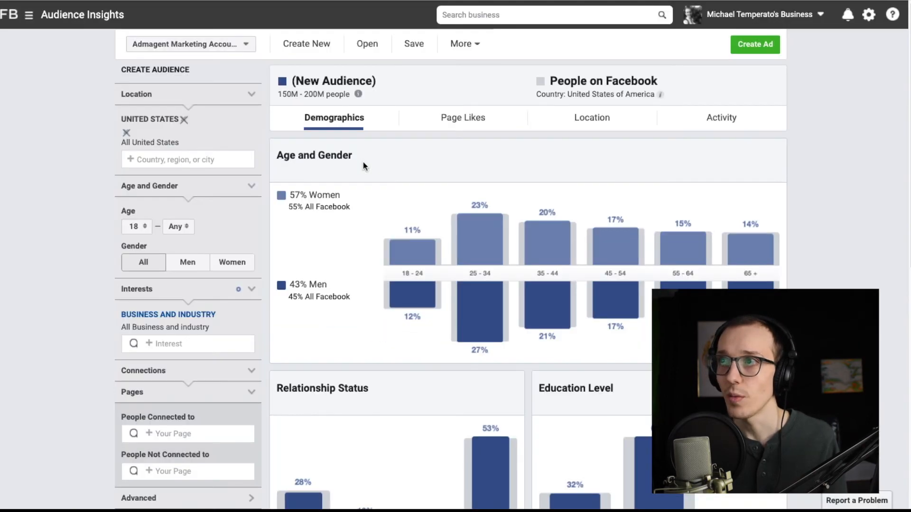
- Check the Age and Gender breakdown, and in the TAS Plugin sheet enter age range 25-54 and gender both for audience #2
drag(281, 48, 133, 42)
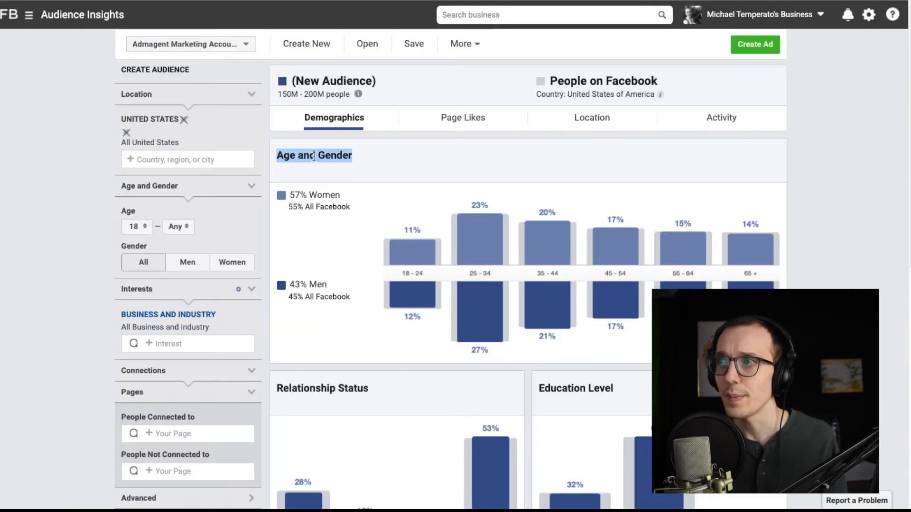
mouse_move(470, 224)
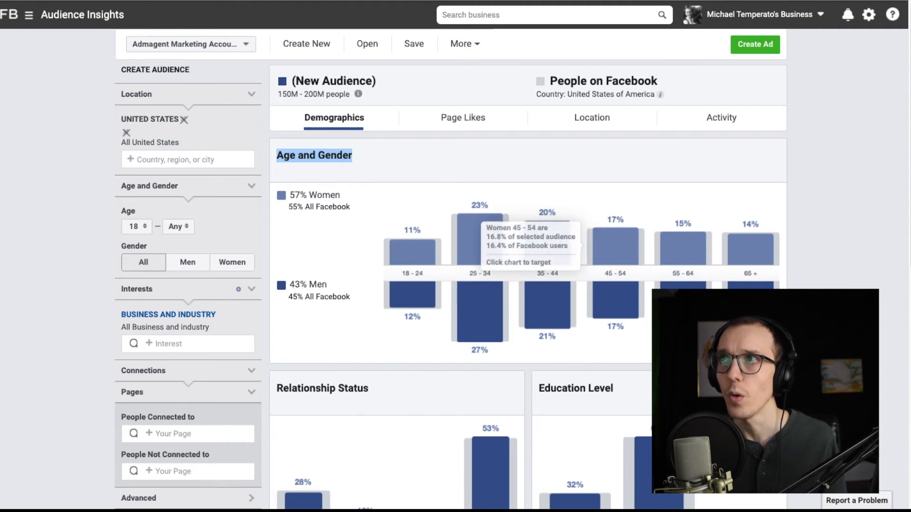
click(225, 1)
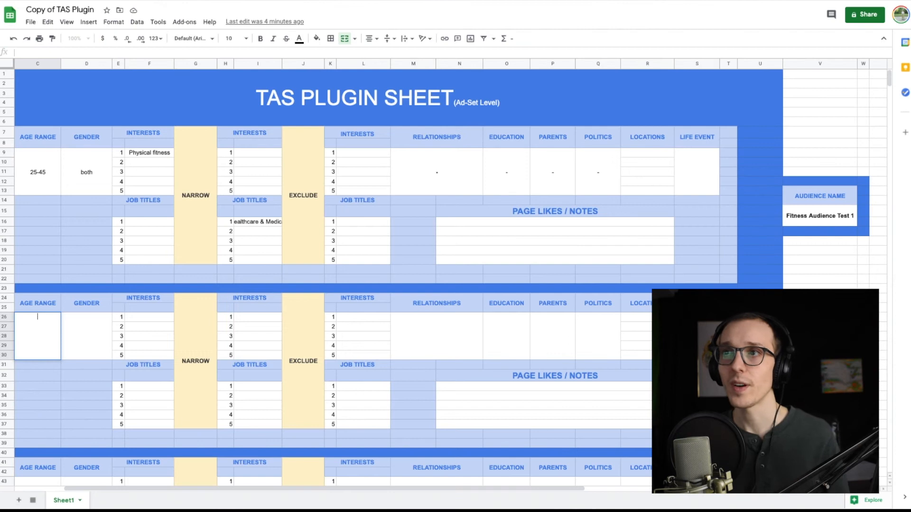
text(25-54)
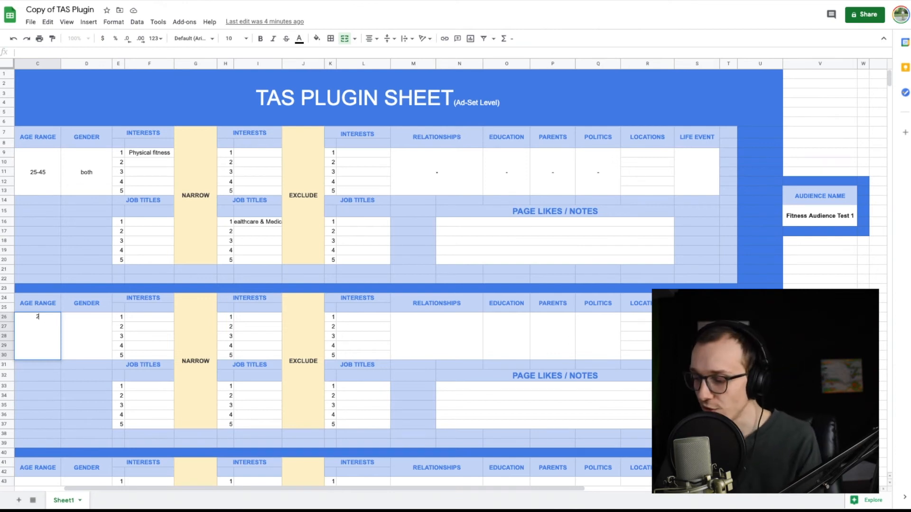
click(80, 347)
text(both)
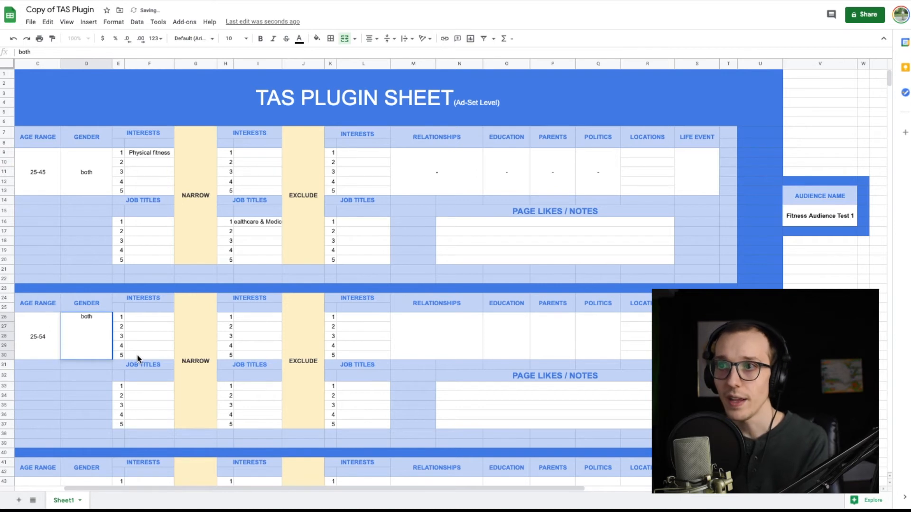
- Enter Small Business as audience #2's first interest and check its Narrow section
click(146, 318)
text(Small Business)
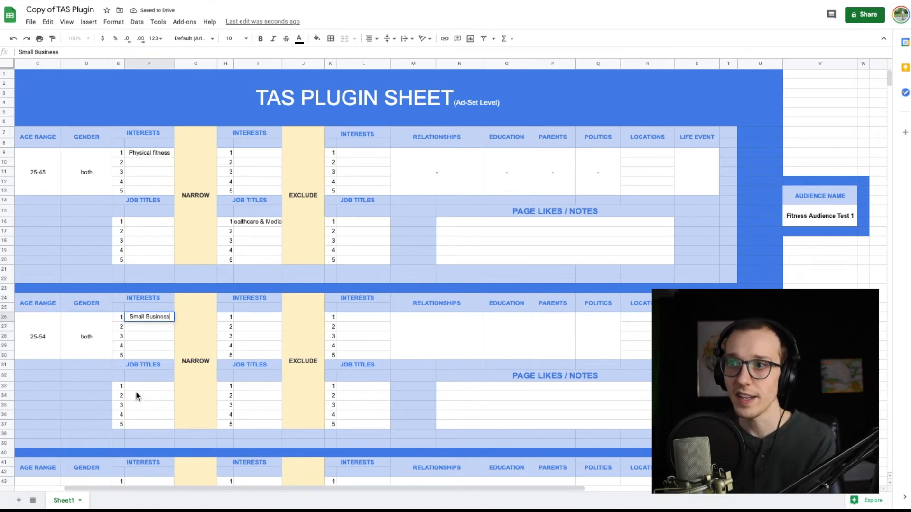
click(261, 388)
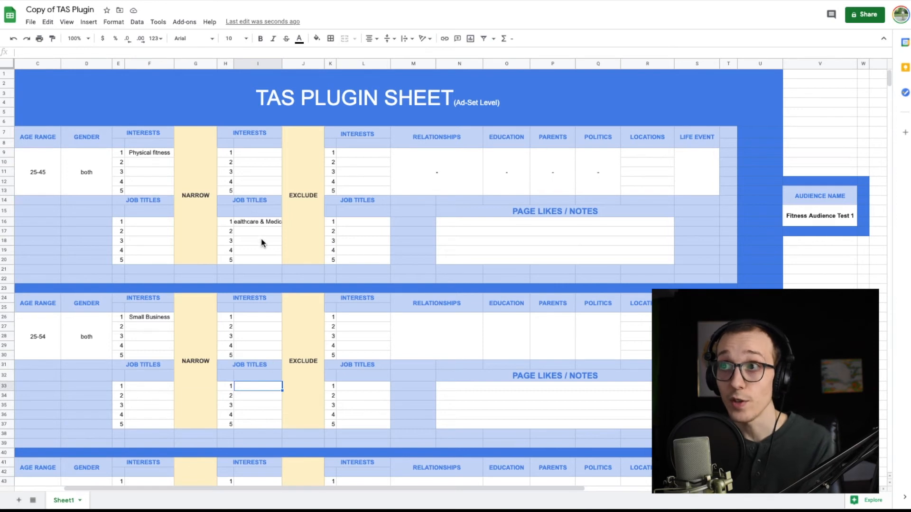
click(188, 360)
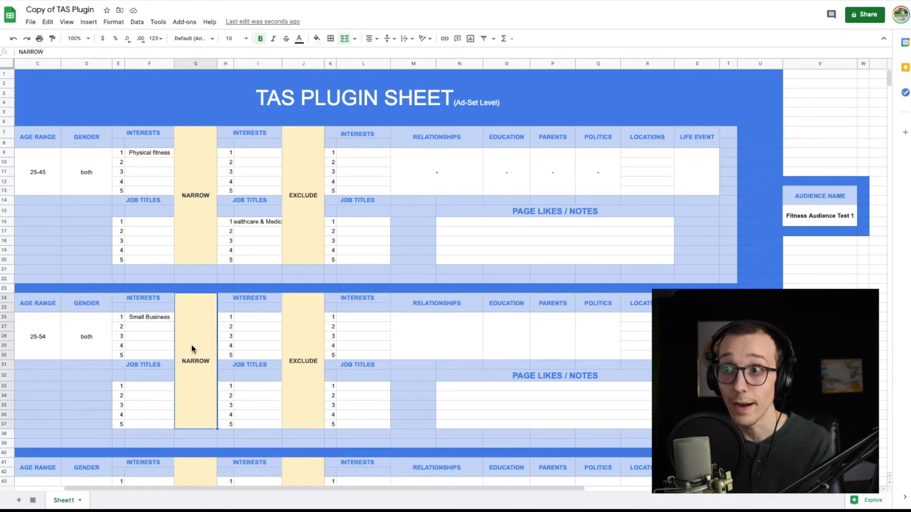
- Enter management and Floor manager as the first two job titles before the Narrow section of audience #2
double_click(155, 386)
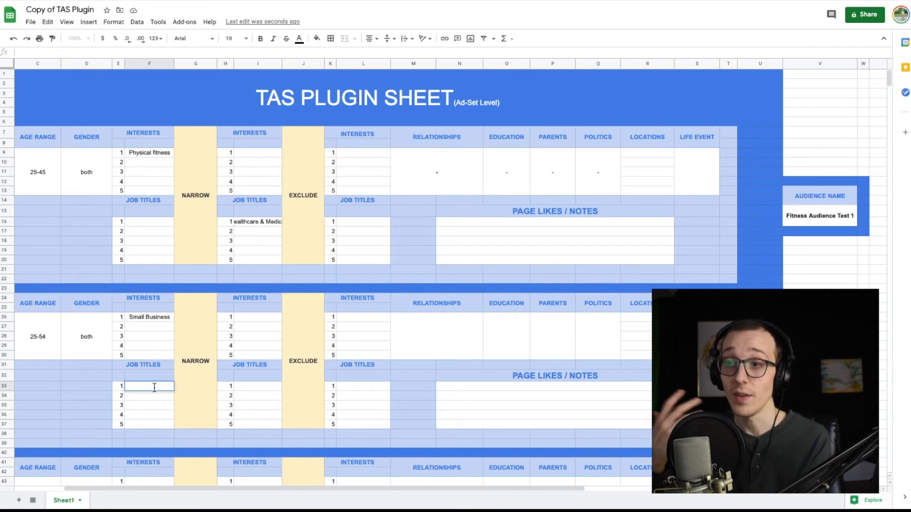
text(management)
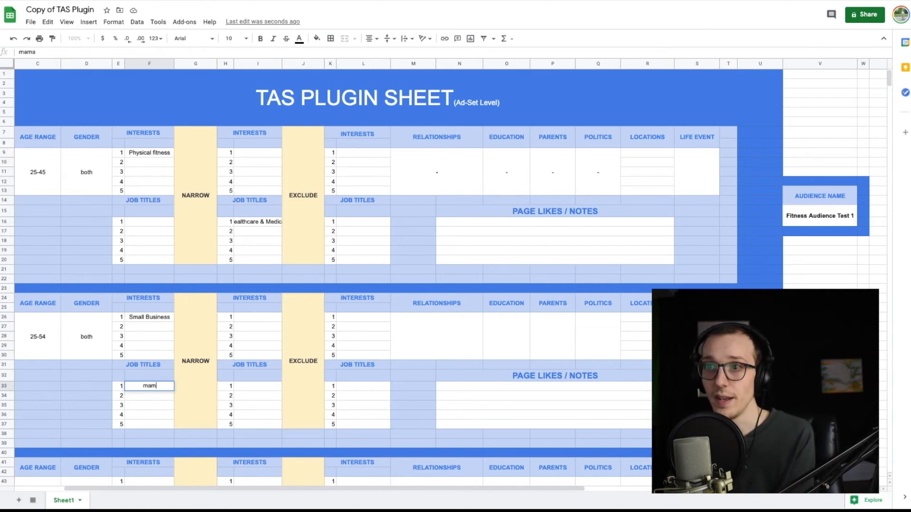
key(ctrl+Return)
click(152, 397)
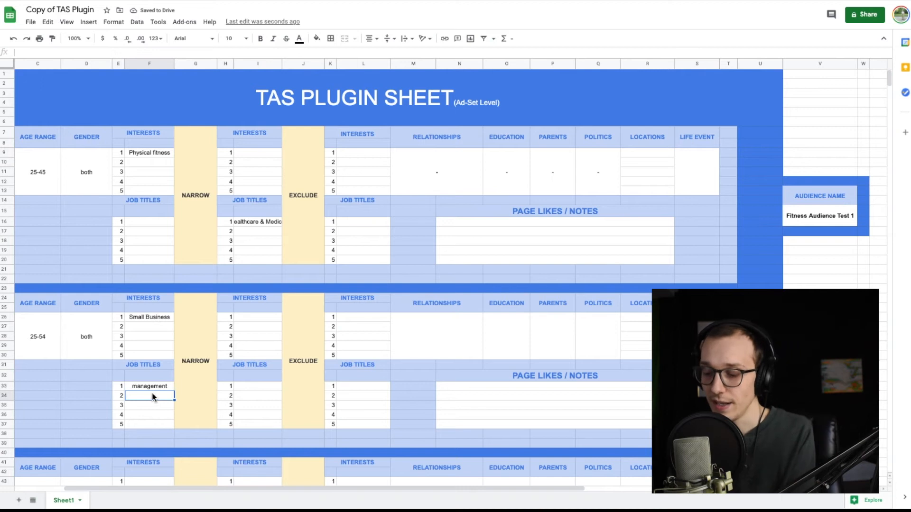
text(F)
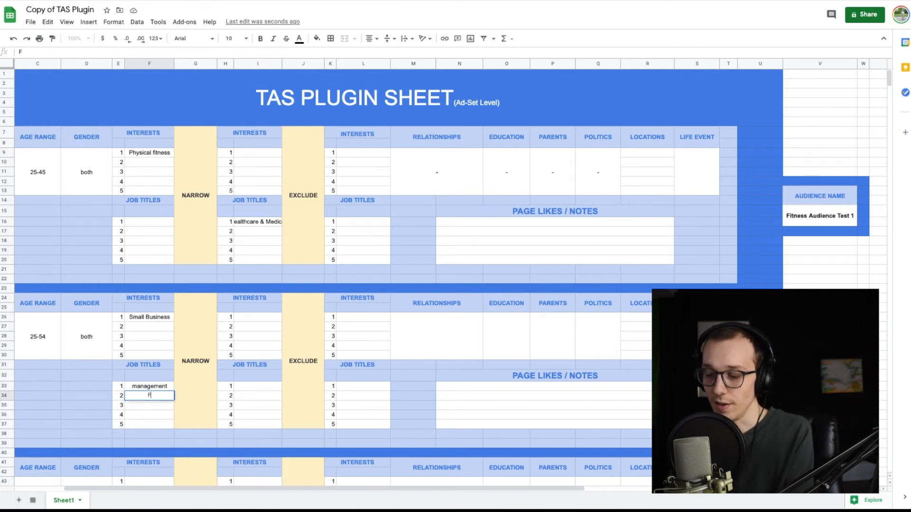
text(loor manager)
click(147, 408)
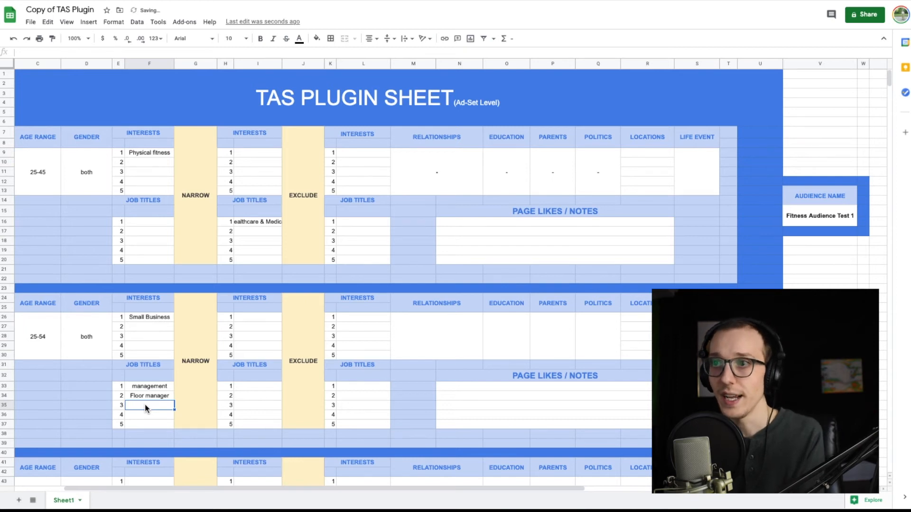
- Go through audience #2's Relationships, Education, Parents and Audience Name cells
click(432, 333)
click(507, 332)
click(555, 334)
click(820, 381)
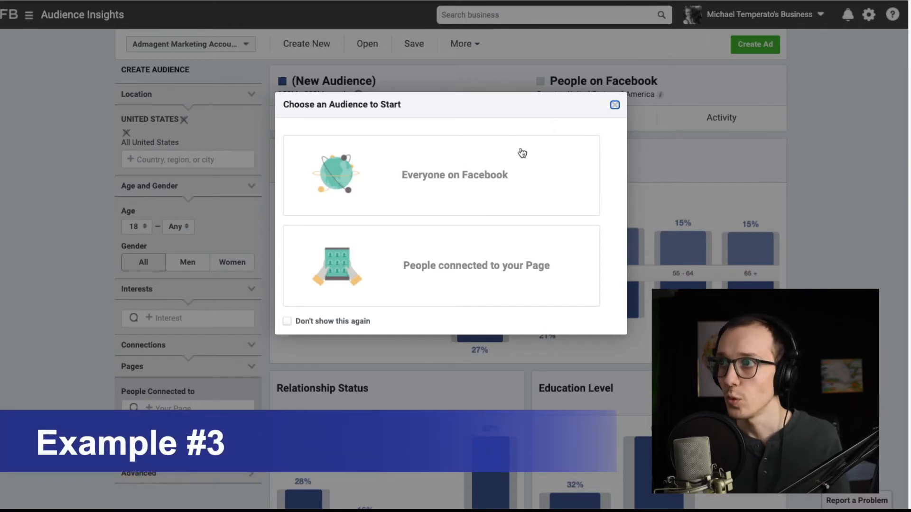
- In Audience Insights, dismiss the starting audience choice and replace the United States location with Buffalo, New York
click(614, 105)
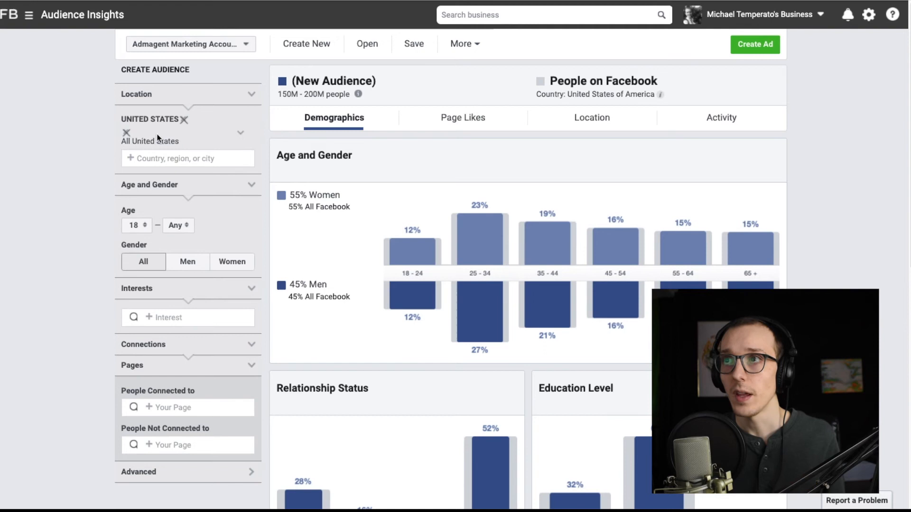
click(126, 133)
text(buffa new york)
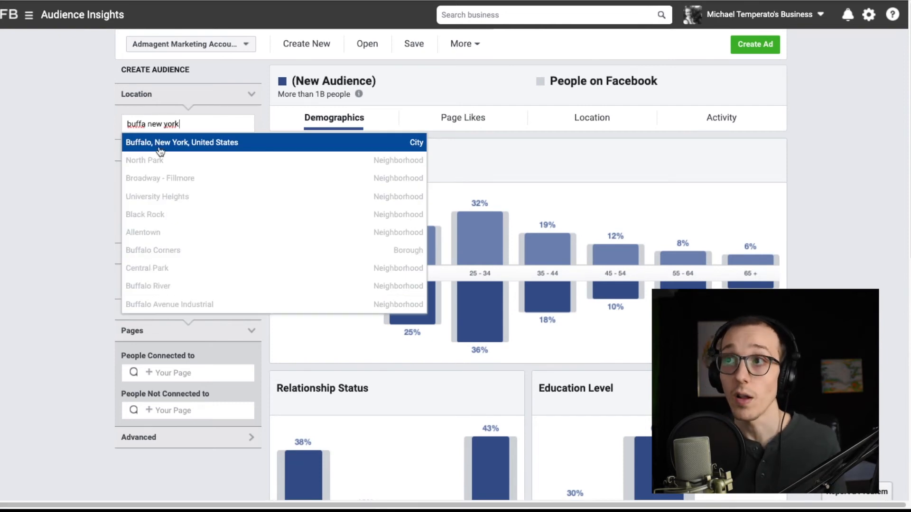
click(160, 151)
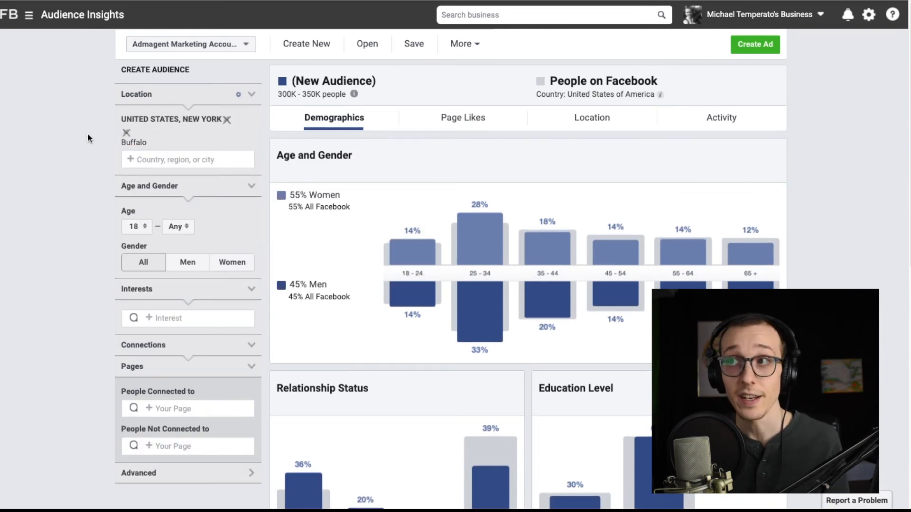
- Examine the Buffalo audience's estimated size and its demographic breakdown
drag(278, 95, 321, 97)
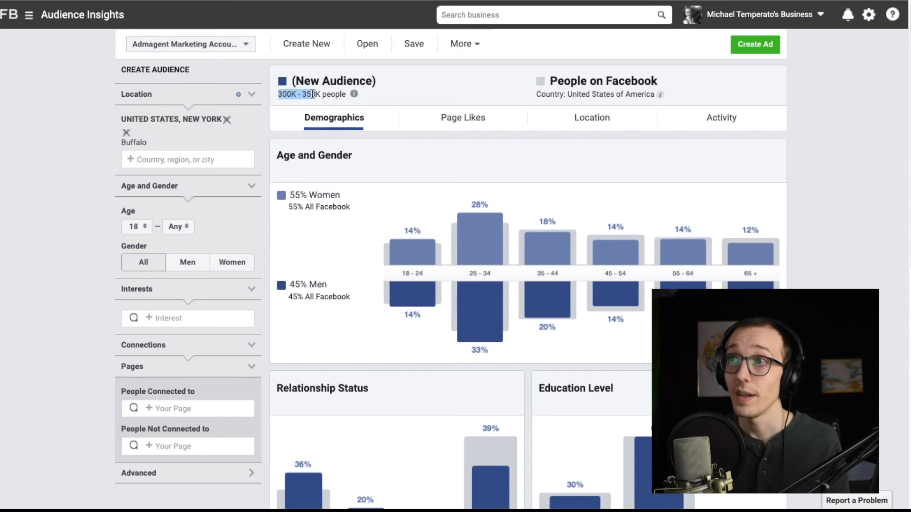
click(312, 94)
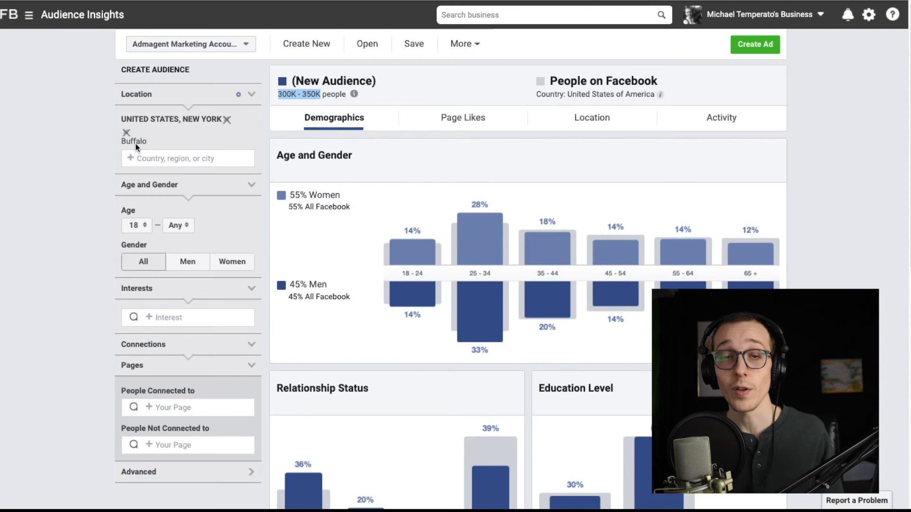
click(309, 95)
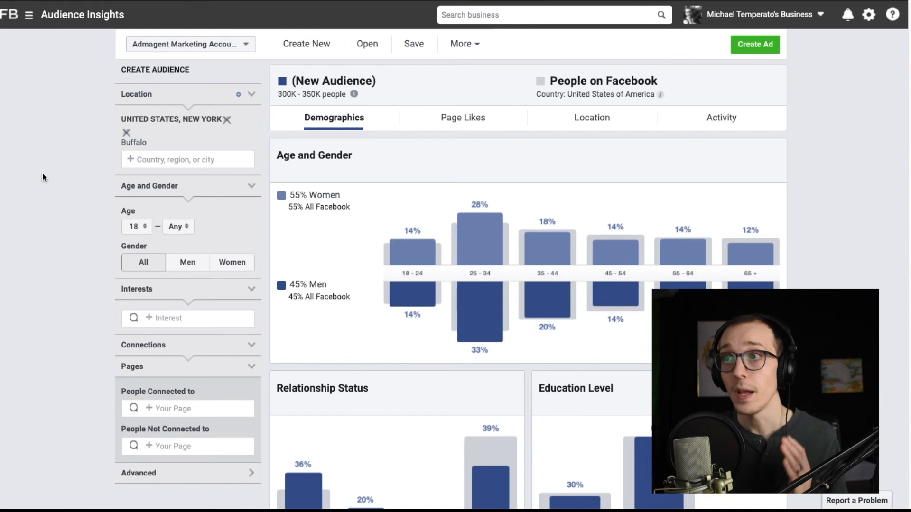
scroll(42, 177, down, 1)
scroll(42, 175, down, 1)
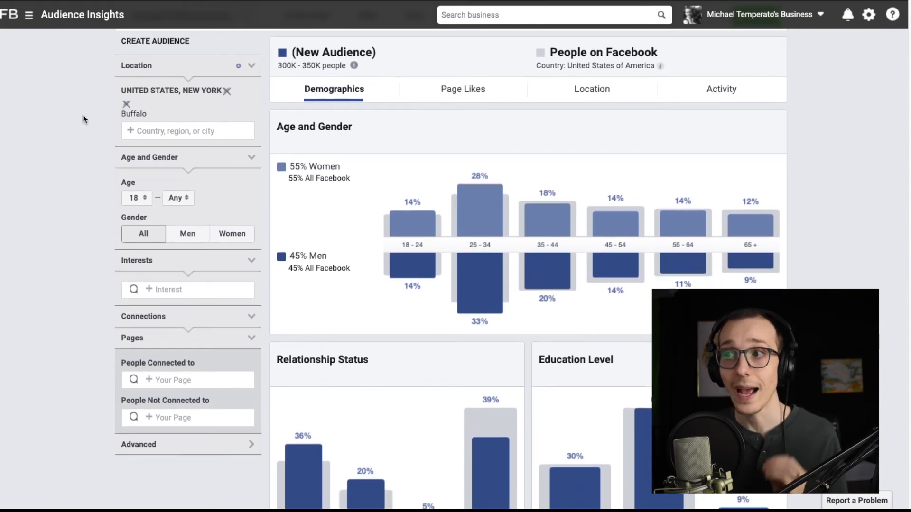
- Set the Buffalo audience's minimum age to 30
scroll(69, 211, down, 1)
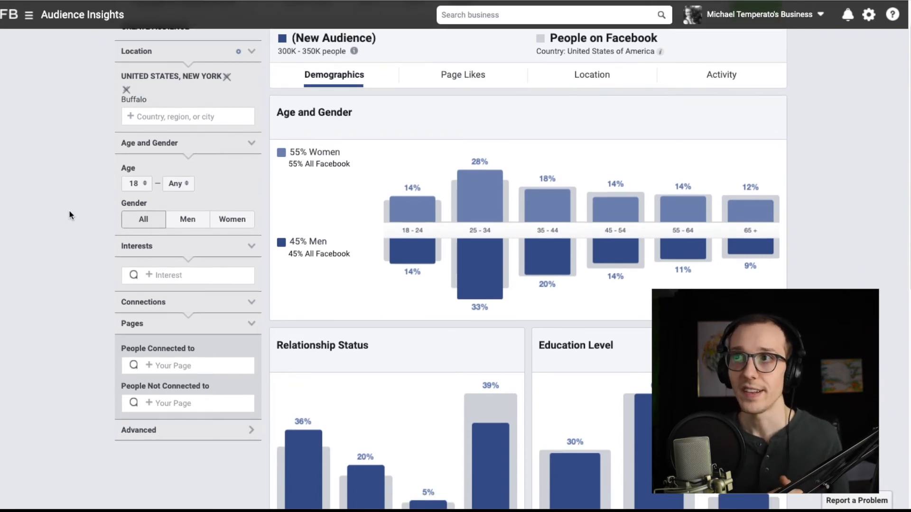
scroll(70, 211, up, 1)
scroll(81, 220, down, 1)
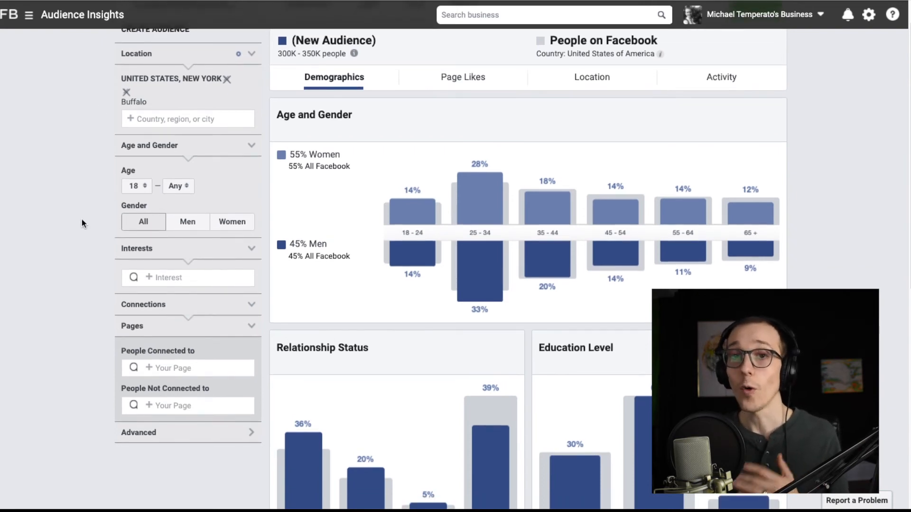
scroll(88, 273, down, 1)
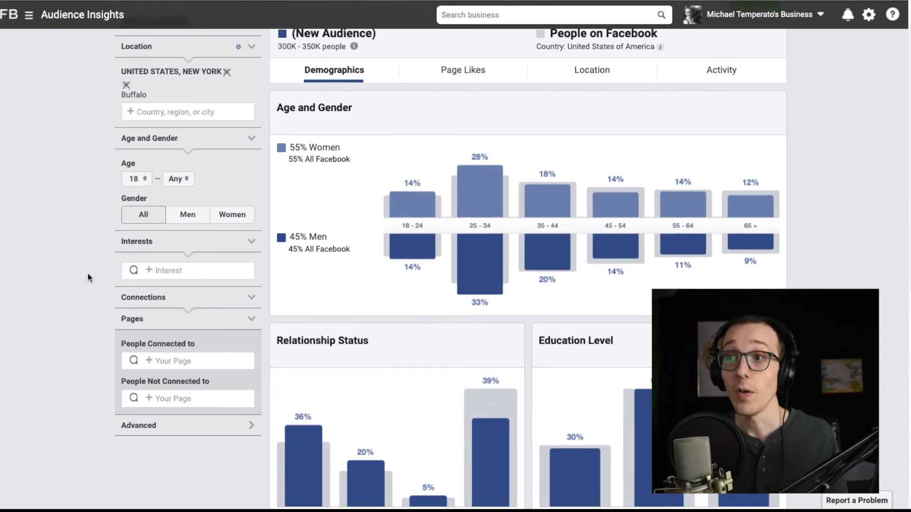
scroll(88, 274, up, 2)
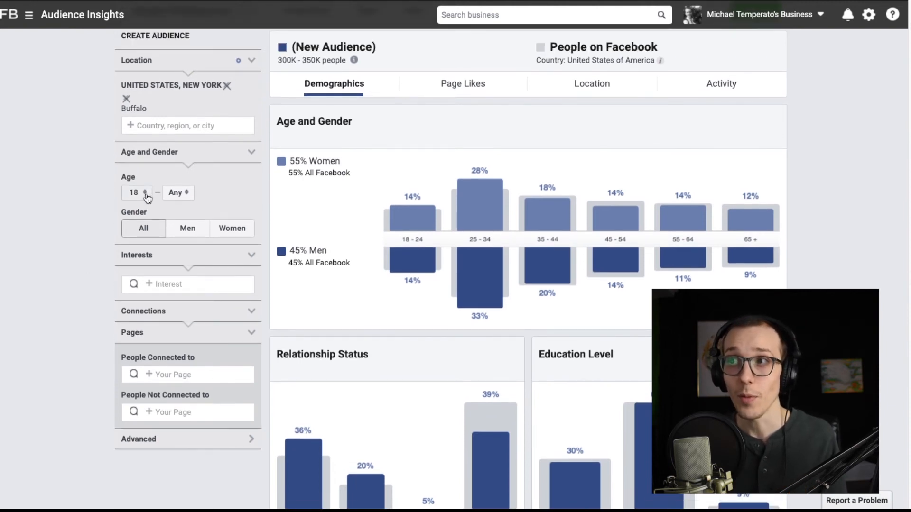
click(140, 193)
scroll(134, 256, down, 3)
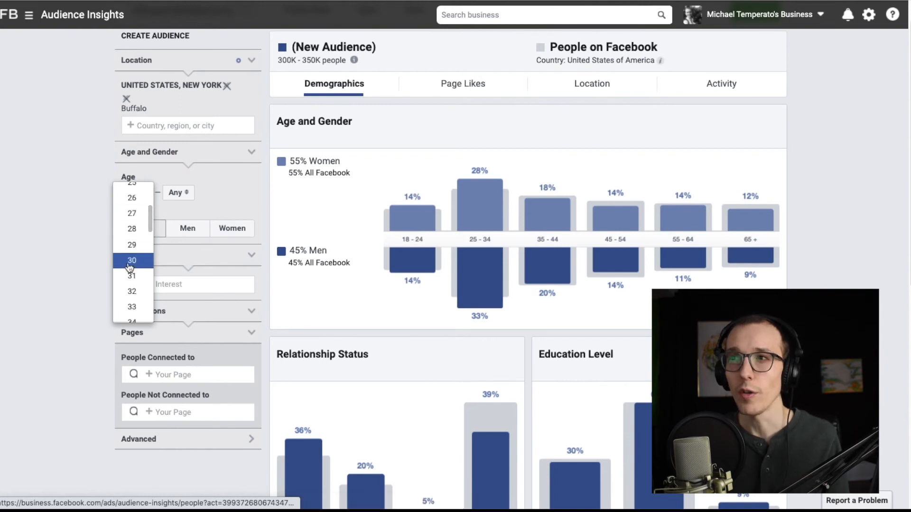
click(133, 261)
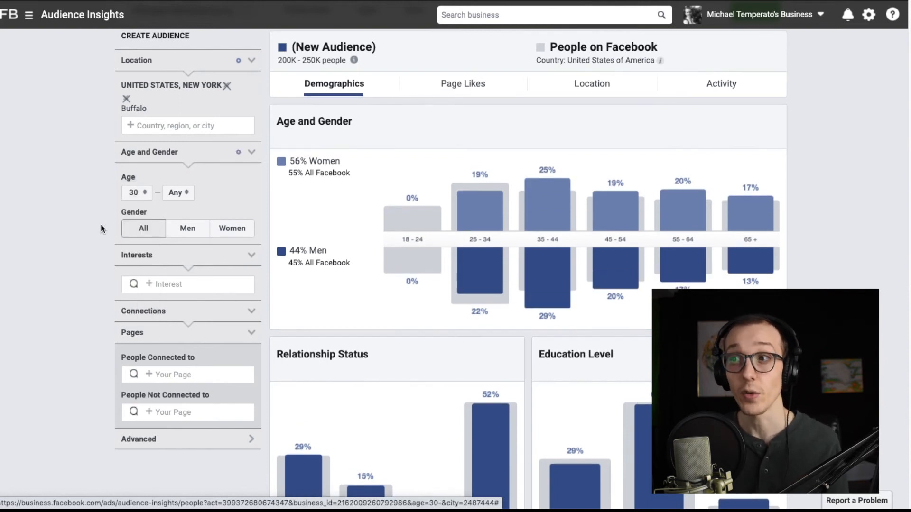
- Narrow the Buffalo audience to All parents in the advanced filters and check its estimated size
scroll(100, 224, down, 2)
click(142, 402)
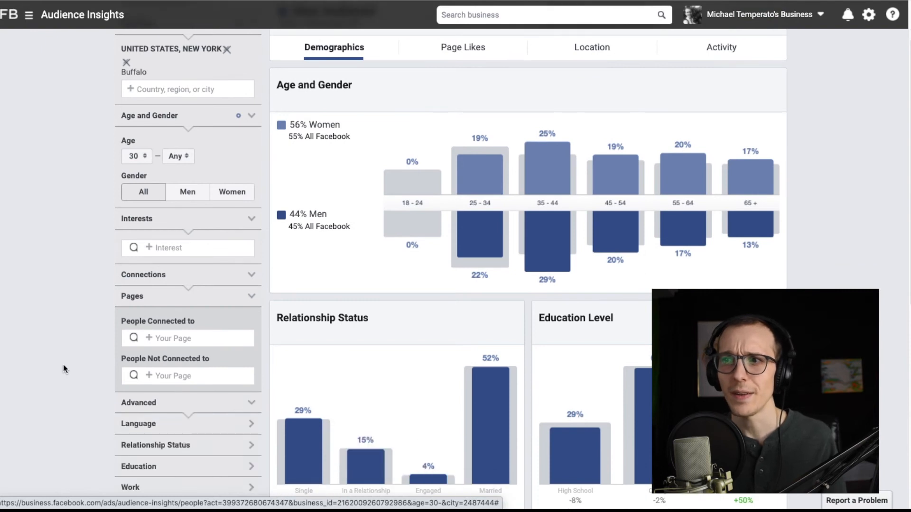
scroll(60, 366, down, 4)
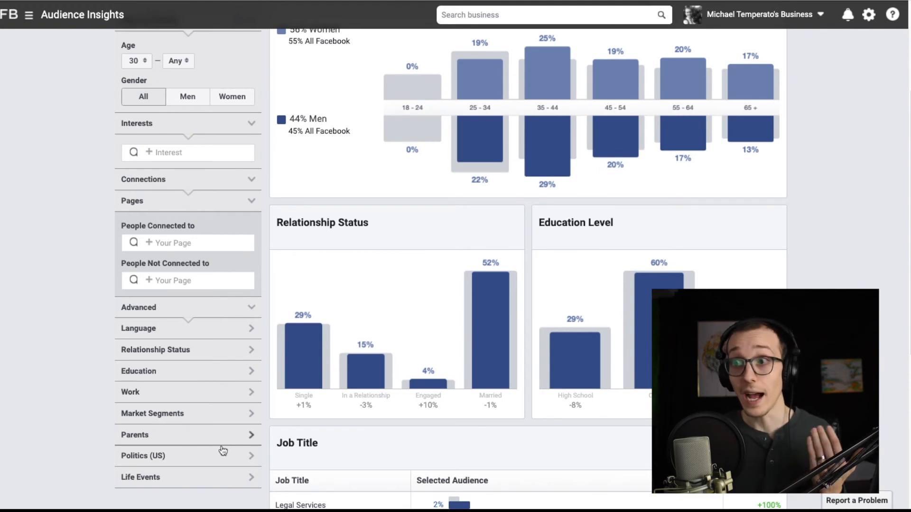
click(251, 435)
scroll(90, 442, down, 1)
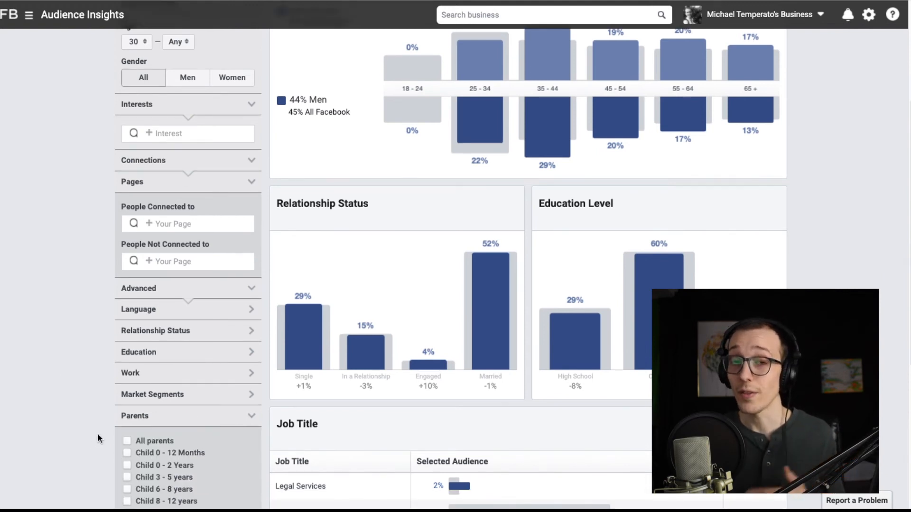
scroll(98, 434, down, 1)
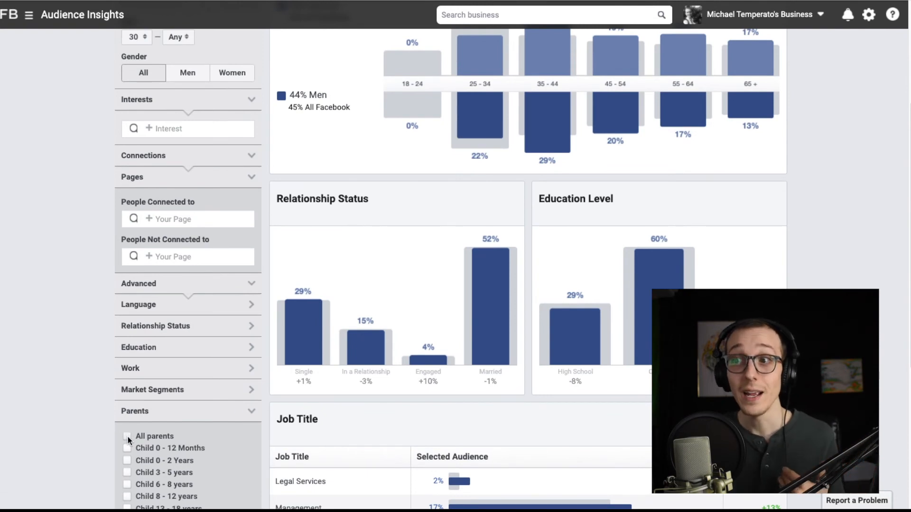
click(127, 436)
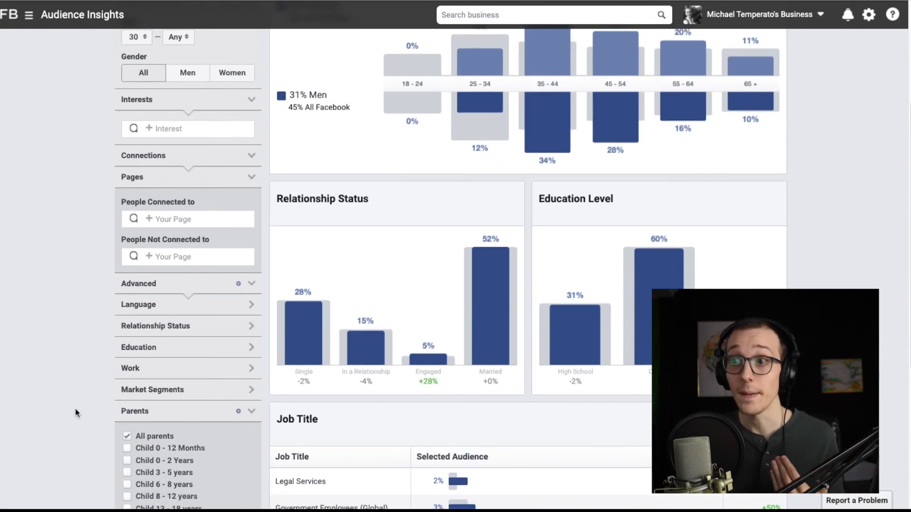
click(250, 411)
scroll(58, 383, up, 5)
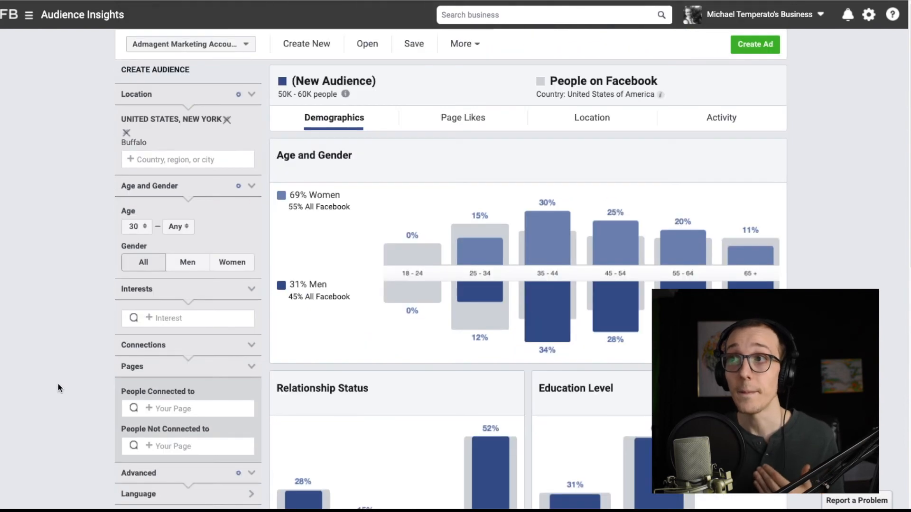
drag(284, 95, 308, 94)
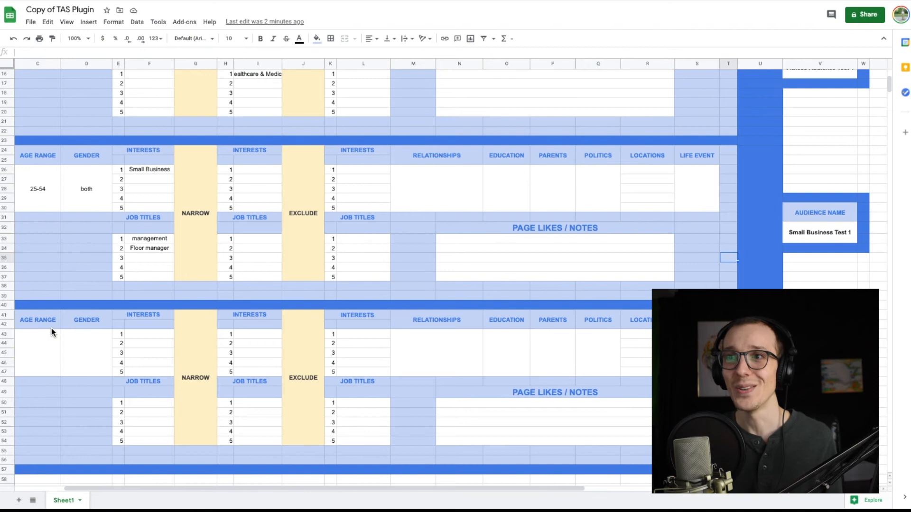
- In the TAS Plugin sheet, enter 30-65+ as the third audience's age range and both as its gender
double_click(50, 354)
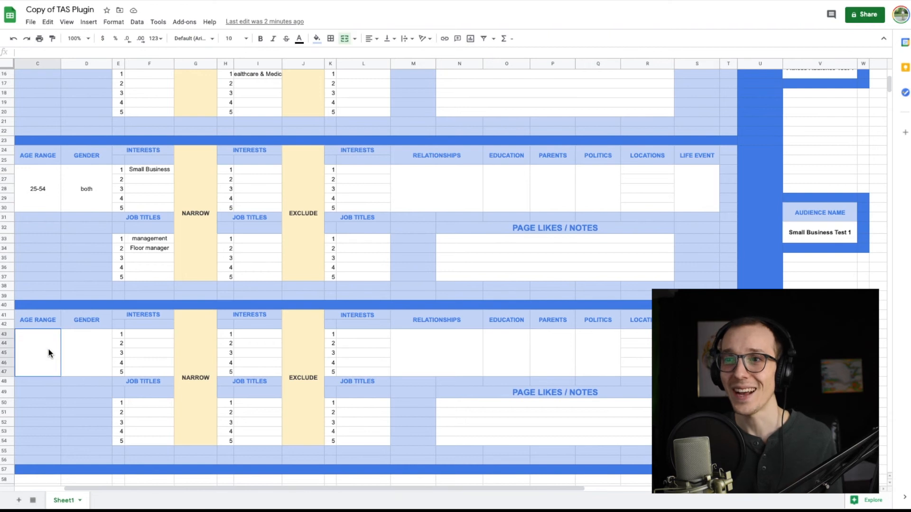
text(30)
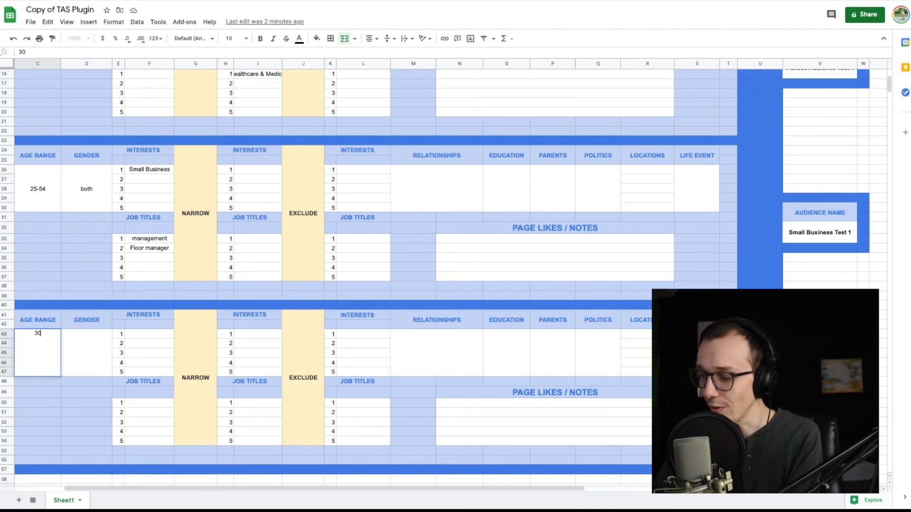
text(-54)
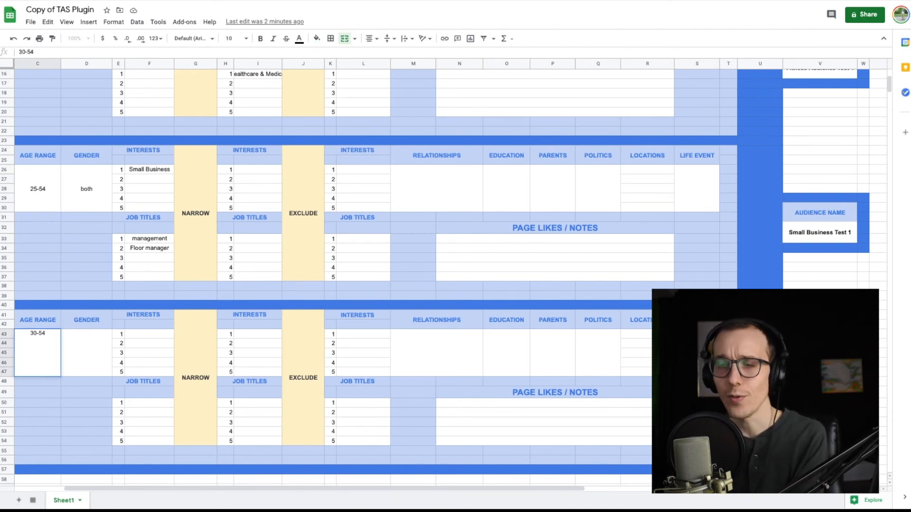
key(BackSpace)
key(BackSpace)
text(65)
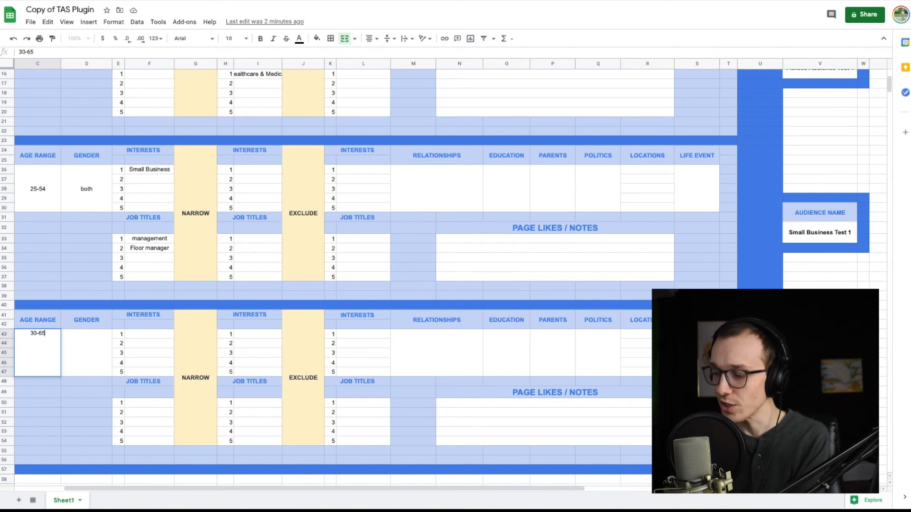
text(+)
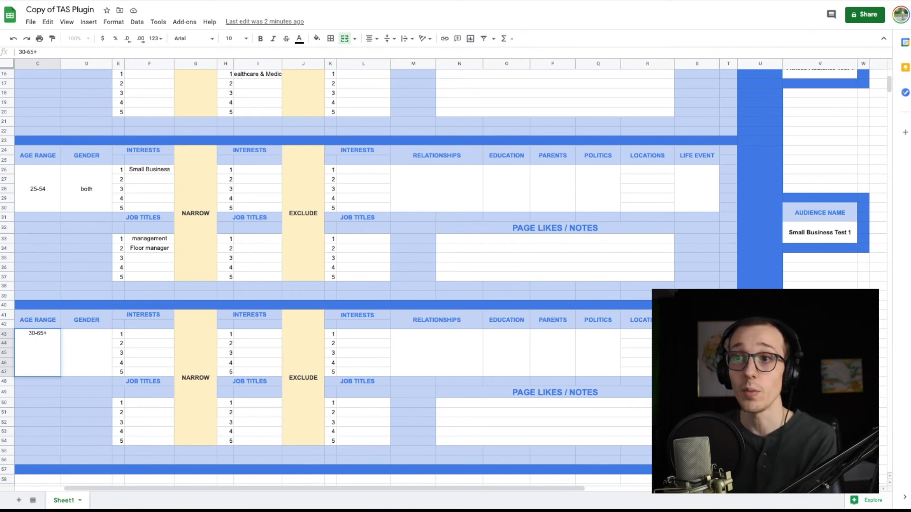
double_click(85, 351)
text(both)
- Leave the third audience's interests and job titles empty, and enter Married under Relationships and Yes under Parents
double_click(137, 335)
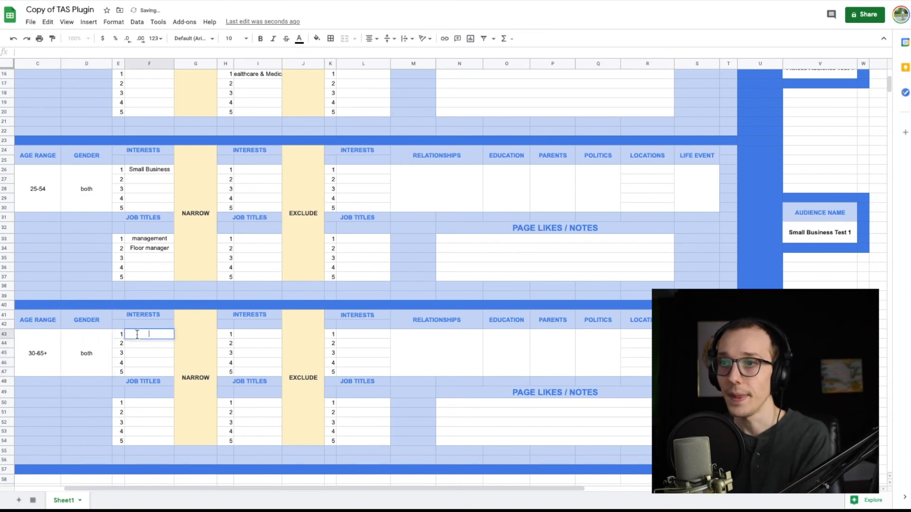
click(153, 407)
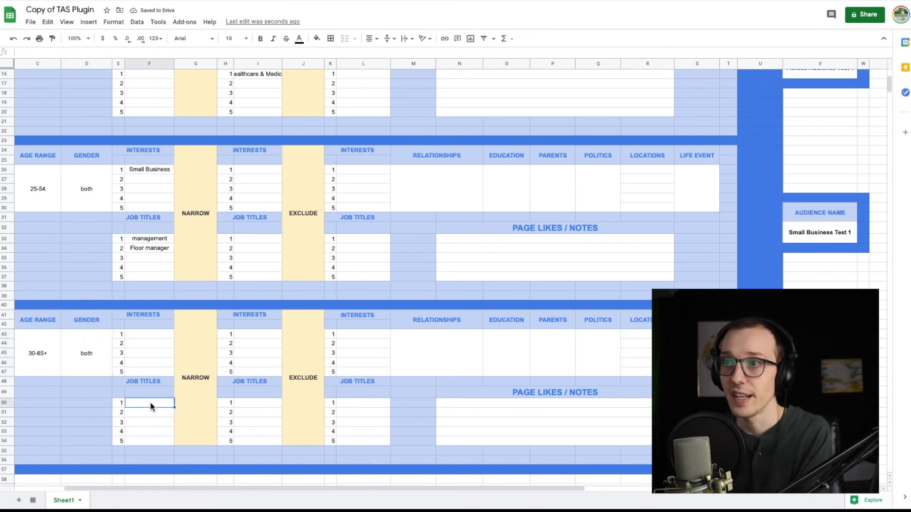
click(417, 346)
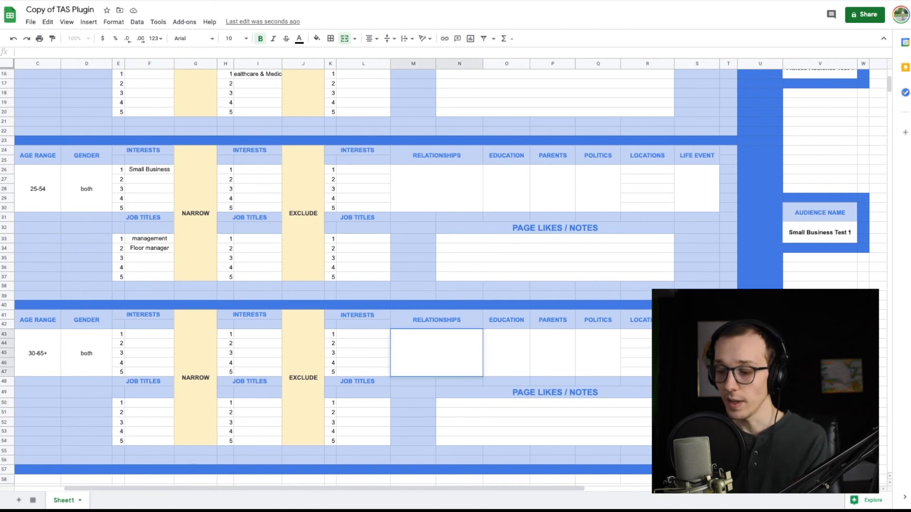
text(Married)
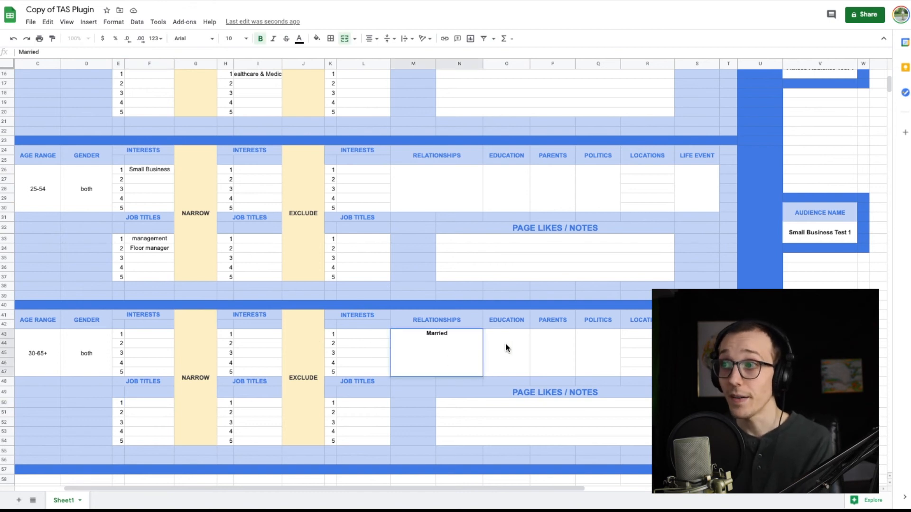
click(507, 347)
click(555, 346)
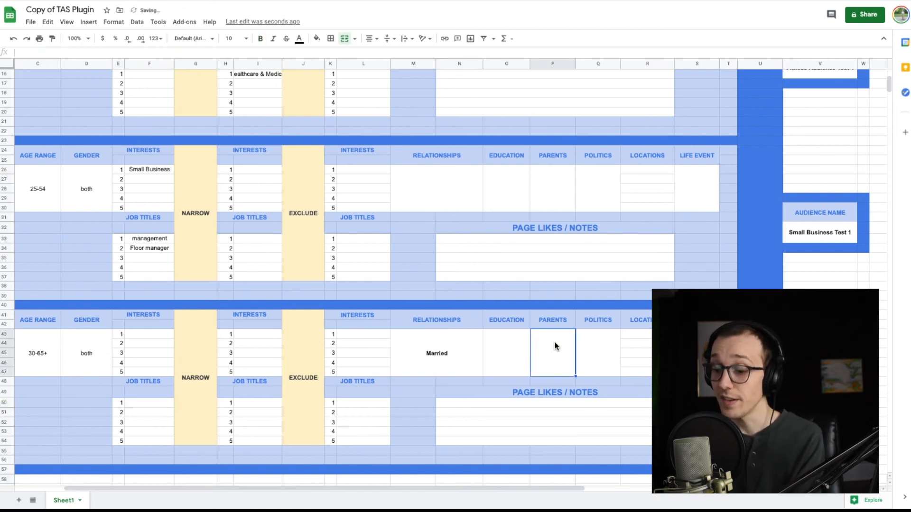
text(Yes)
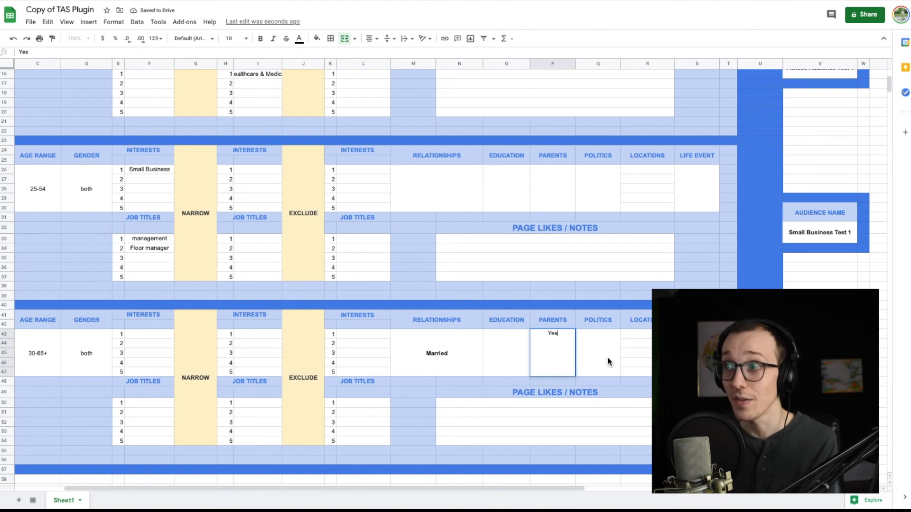
click(580, 361)
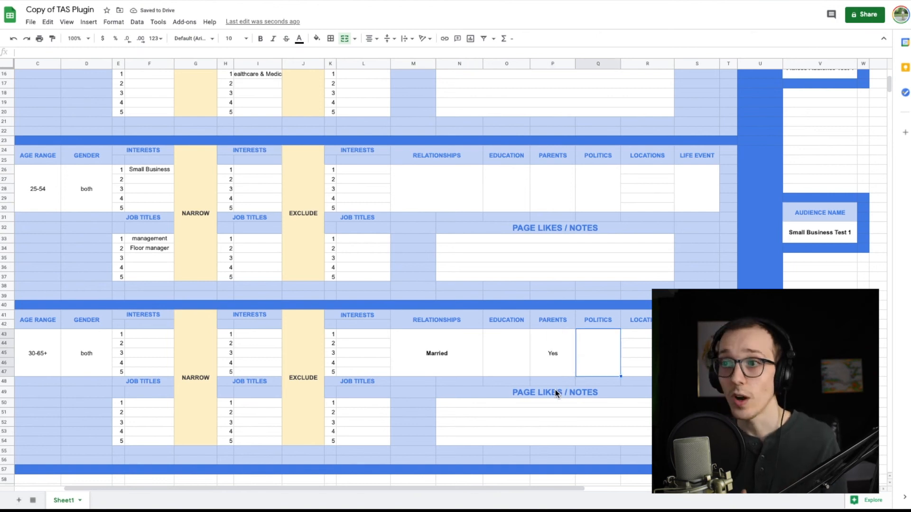
- Go to the third audience's Audience Name cell and look back over the sheet from its beginning
double_click(819, 397)
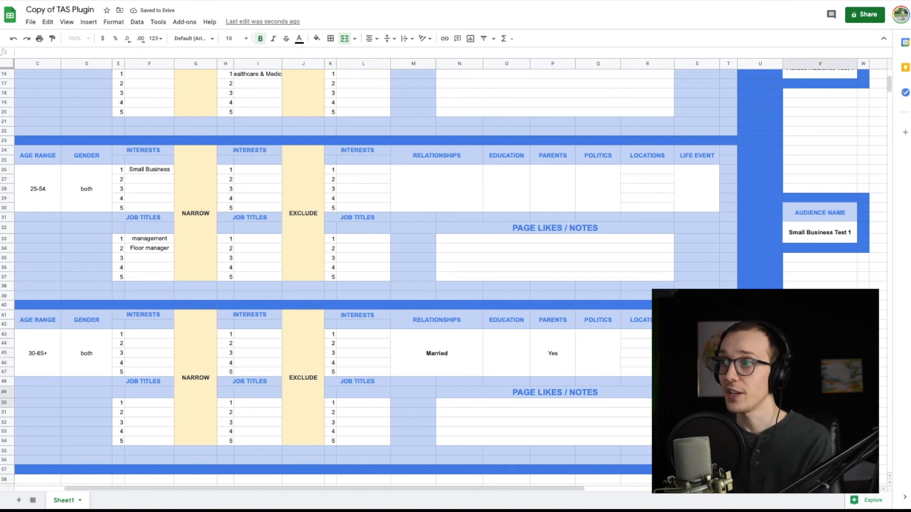
scroll(508, 300, up, 5)
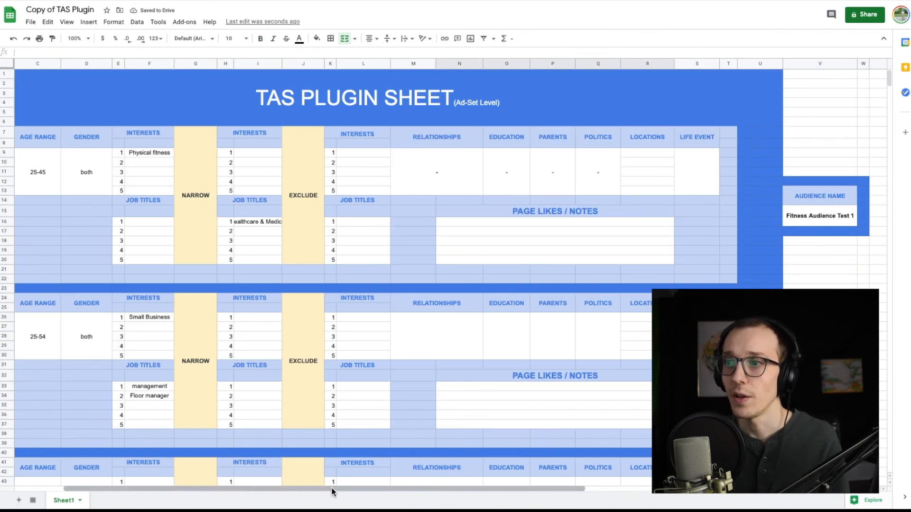
drag(330, 489, 218, 479)
- In Facebook's Create a Saved Audience dialog, replace the United States location with Buffalo, New York
scroll(344, 322, down, 1)
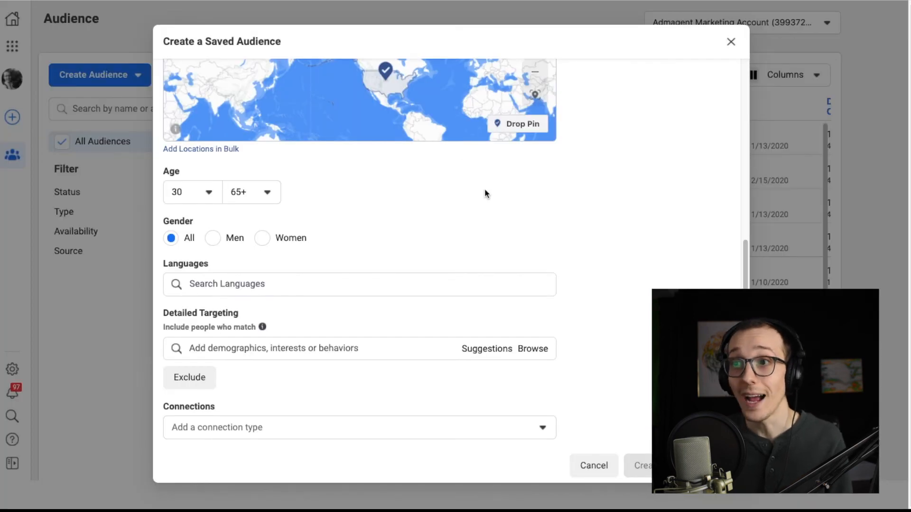
scroll(487, 191, up, 2)
scroll(503, 204, down, 2)
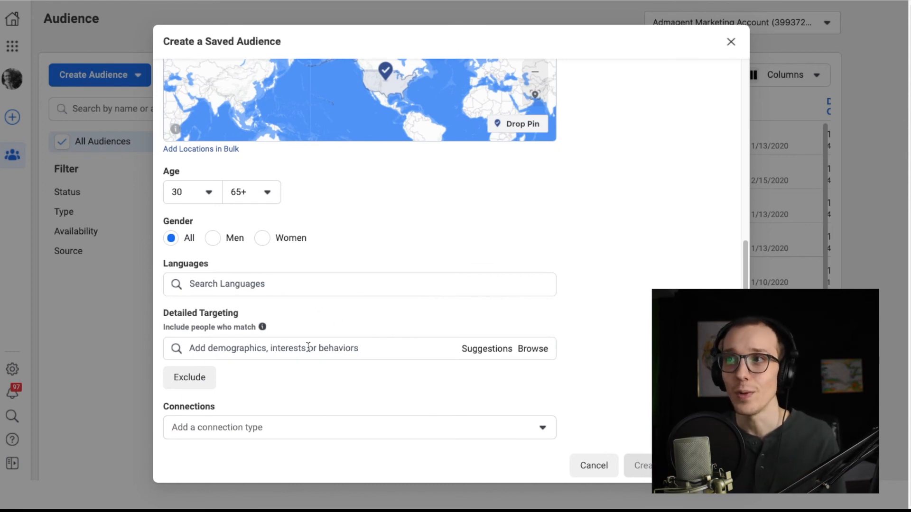
scroll(563, 245, up, 6)
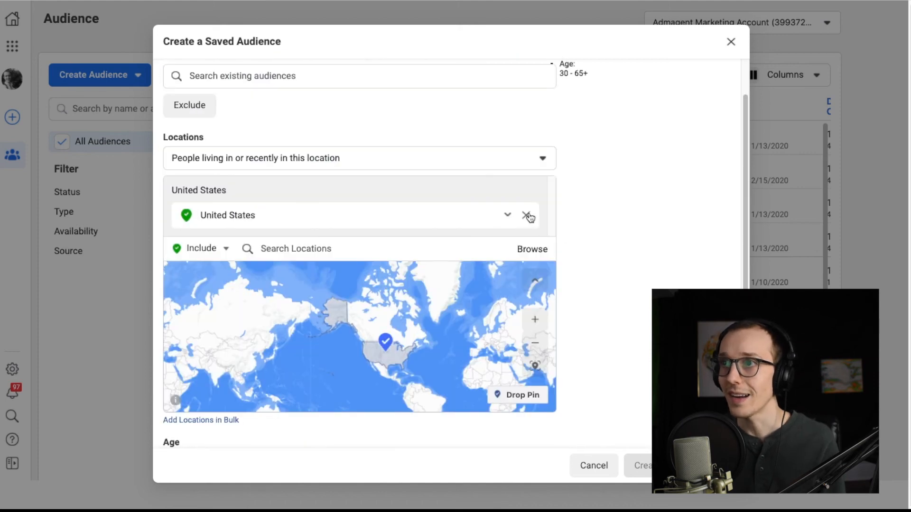
click(525, 212)
click(346, 188)
text(buffa new york)
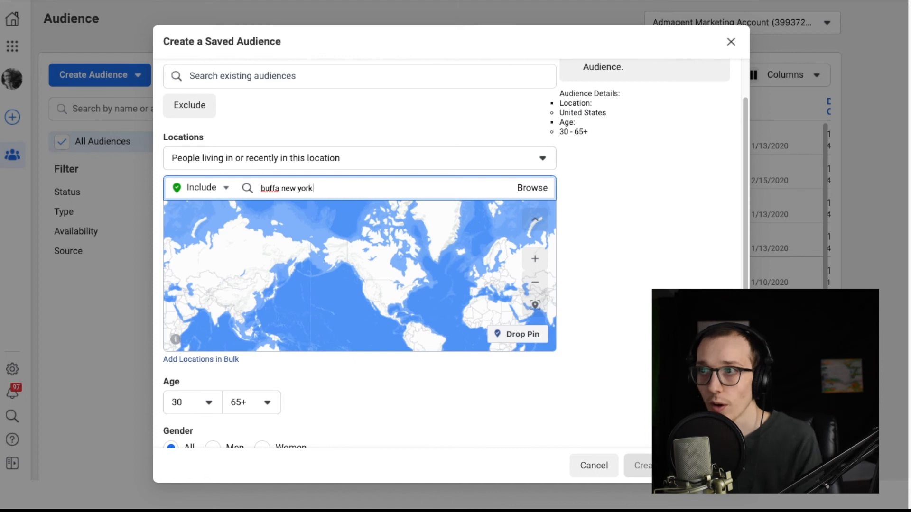
click(315, 217)
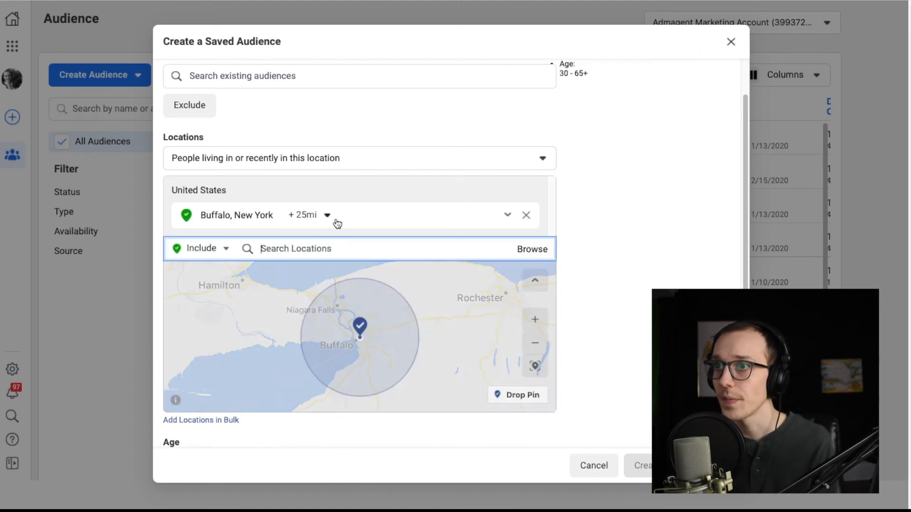
- Select 30 as the saved audience's minimum age
scroll(615, 275, down, 5)
click(204, 233)
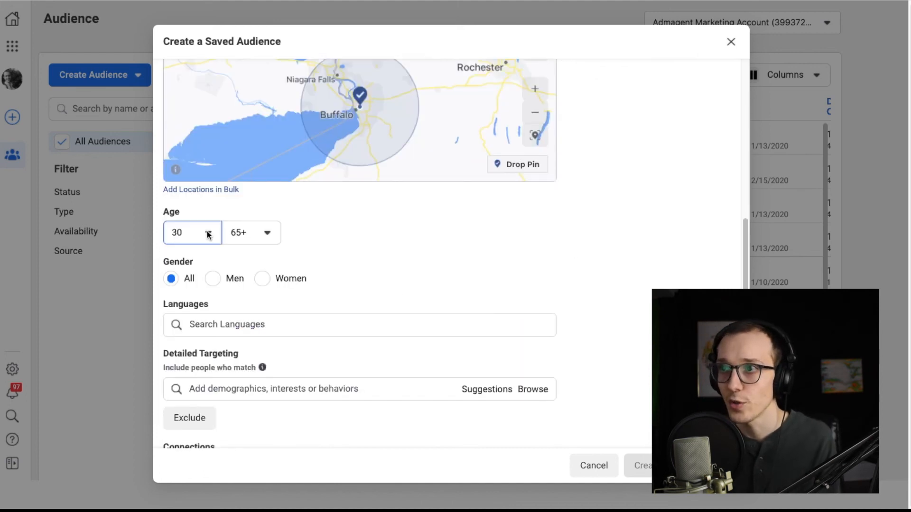
click(190, 335)
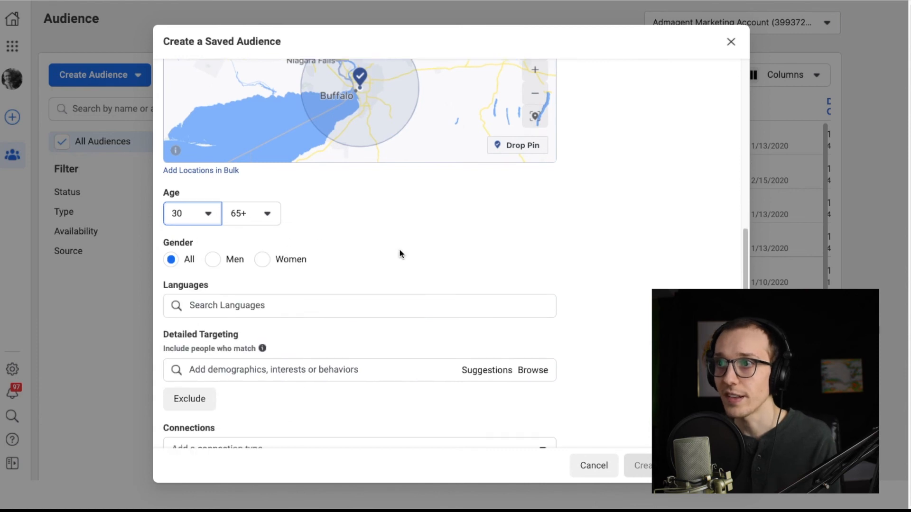
- Add the Parents (All) demographic to the saved audience's Detailed Targeting
scroll(399, 250, down, 1)
click(541, 350)
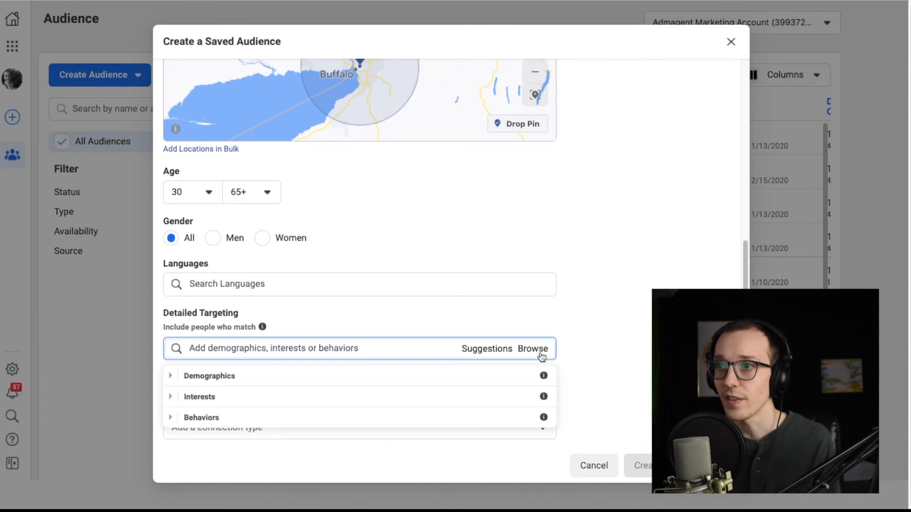
click(239, 351)
text(parents)
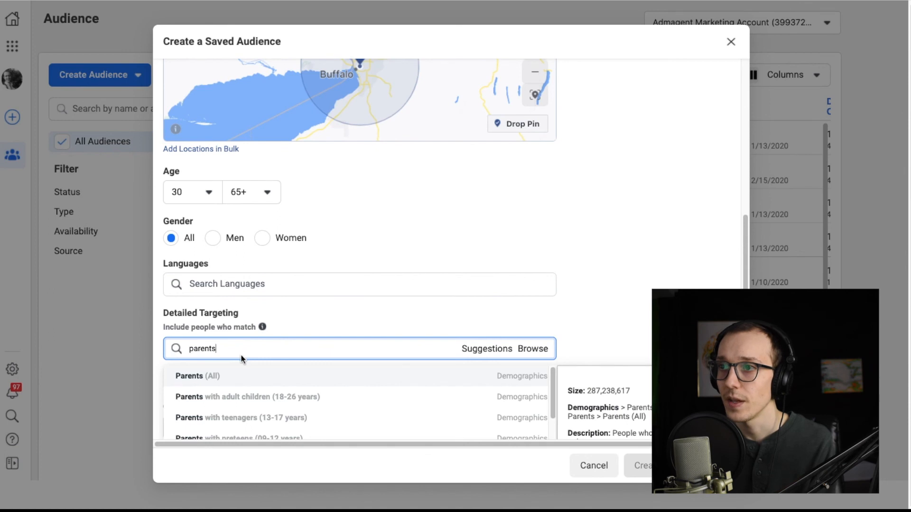
click(233, 376)
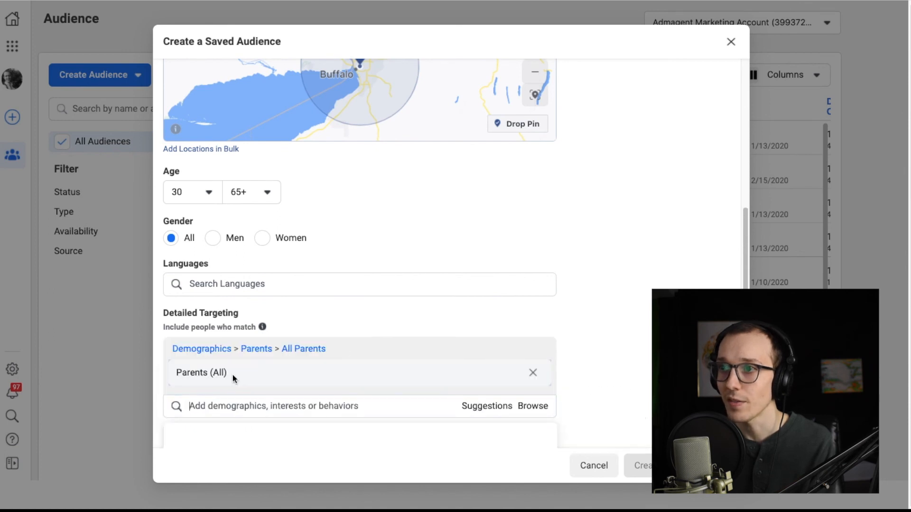
- Look through the connection types for Facebook Pages, apps and events without choosing one
scroll(596, 301, down, 1)
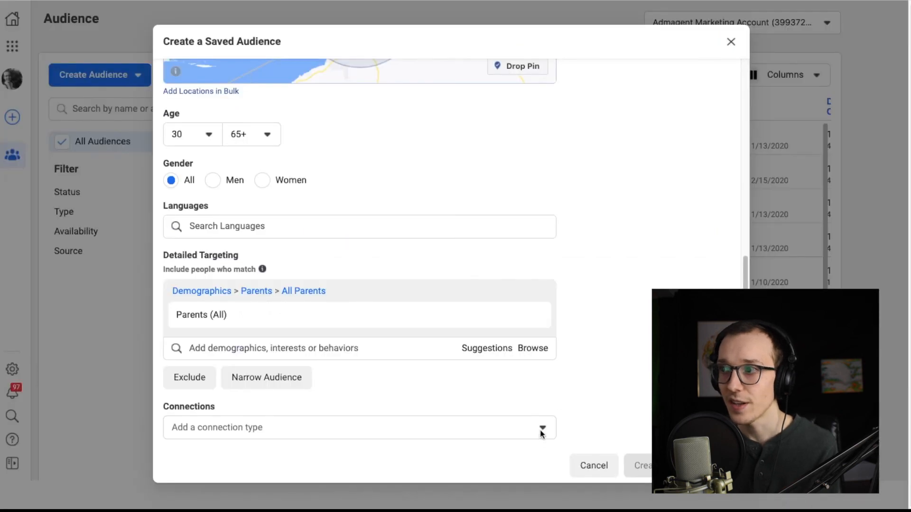
click(701, 375)
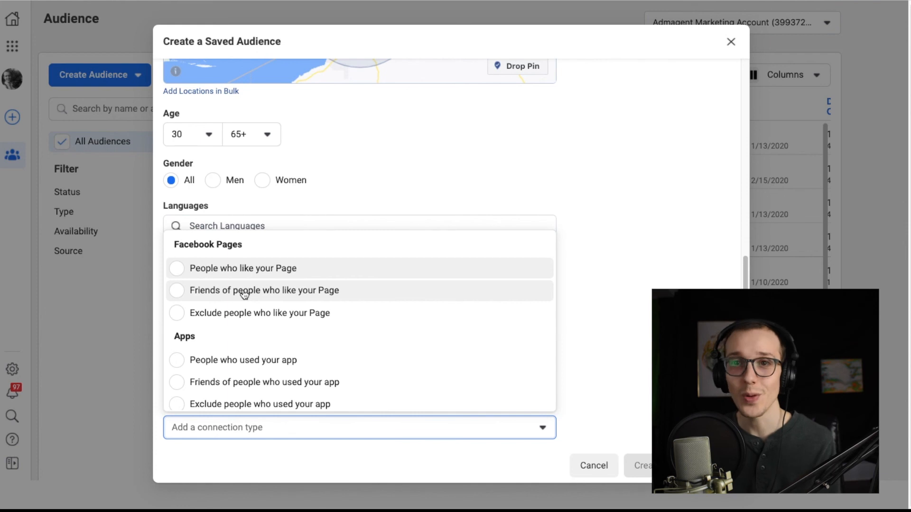
scroll(244, 316, down, 3)
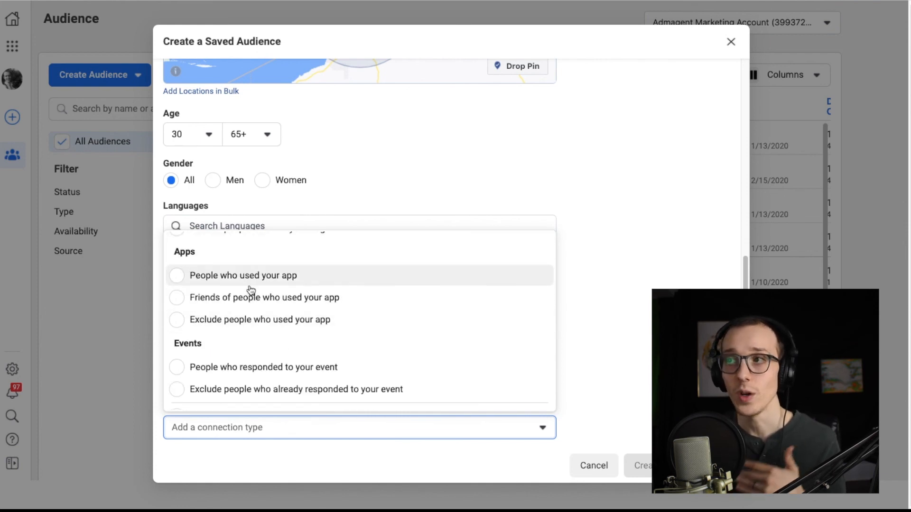
click(652, 252)
- Review the saved audience's potential reach and details, and go to its empty Audience Name field
scroll(653, 252, up, 7)
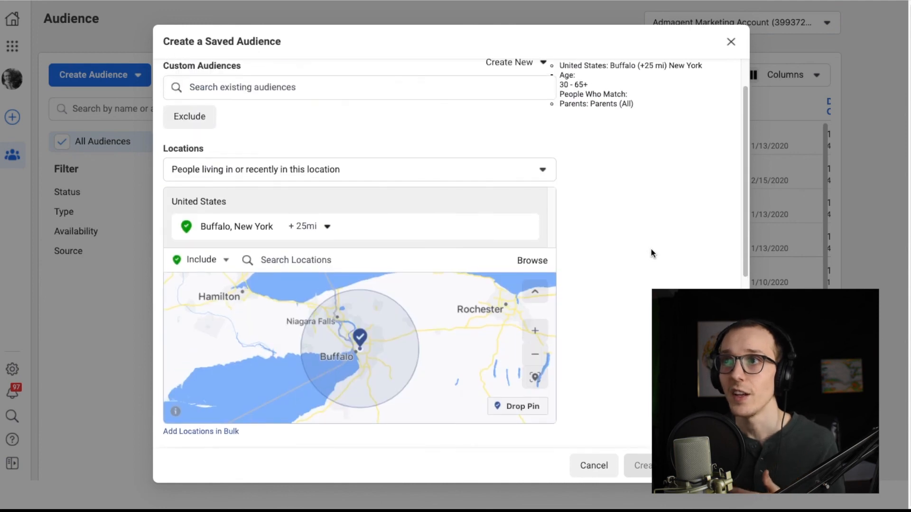
scroll(651, 249, up, 2)
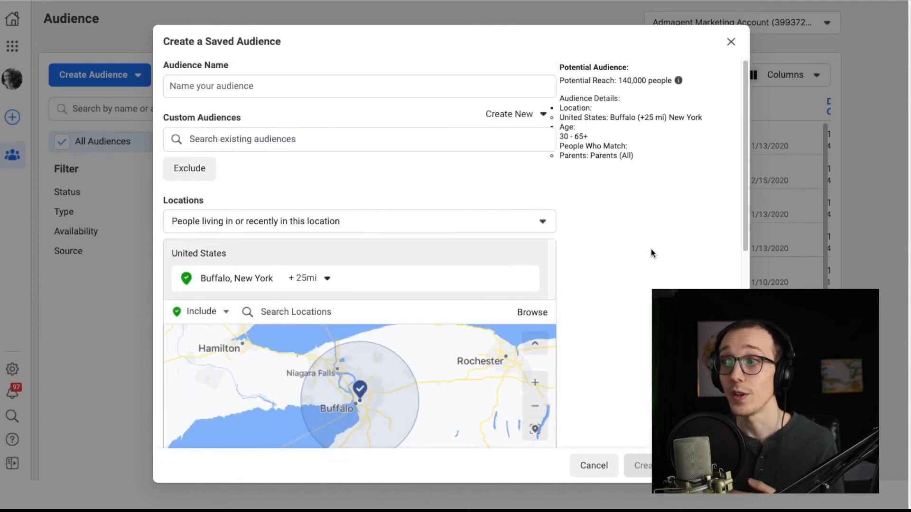
click(258, 87)
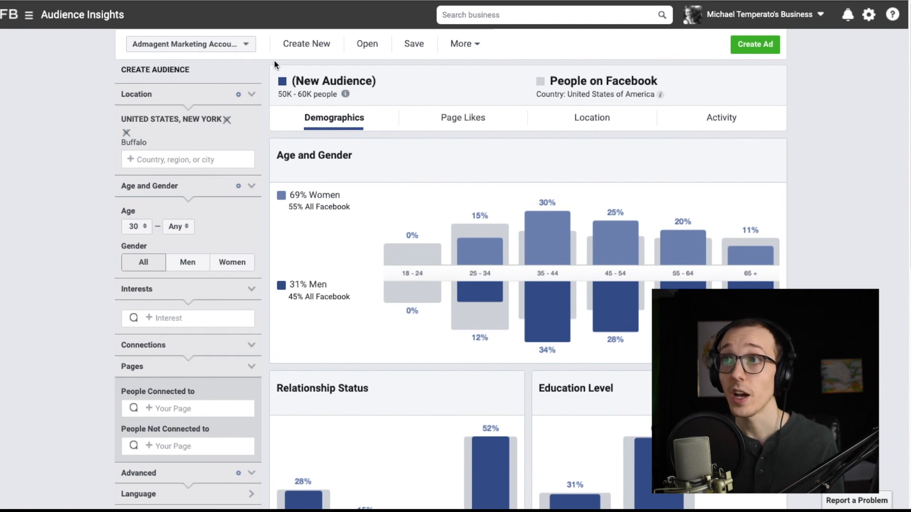
- In Audience Insights, choose the Admagent Marketing Account and start saving the Buffalo audience
click(247, 44)
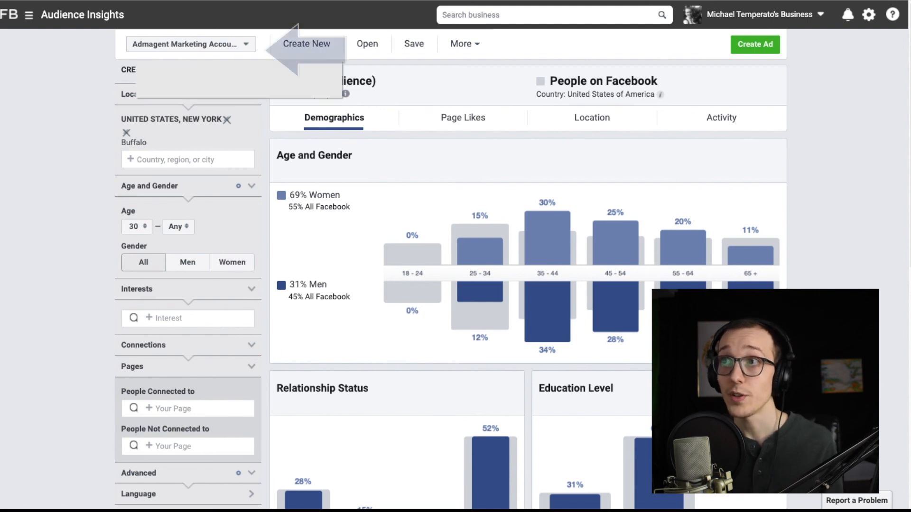
click(253, 61)
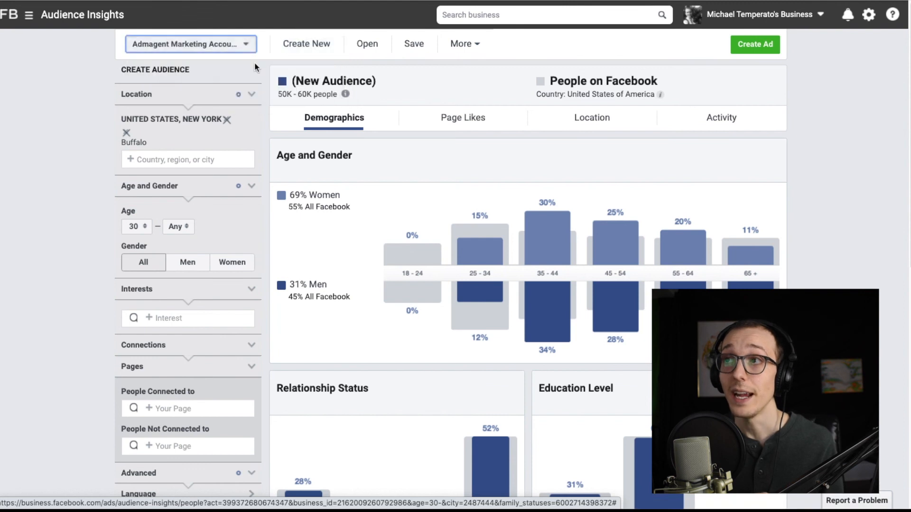
click(412, 45)
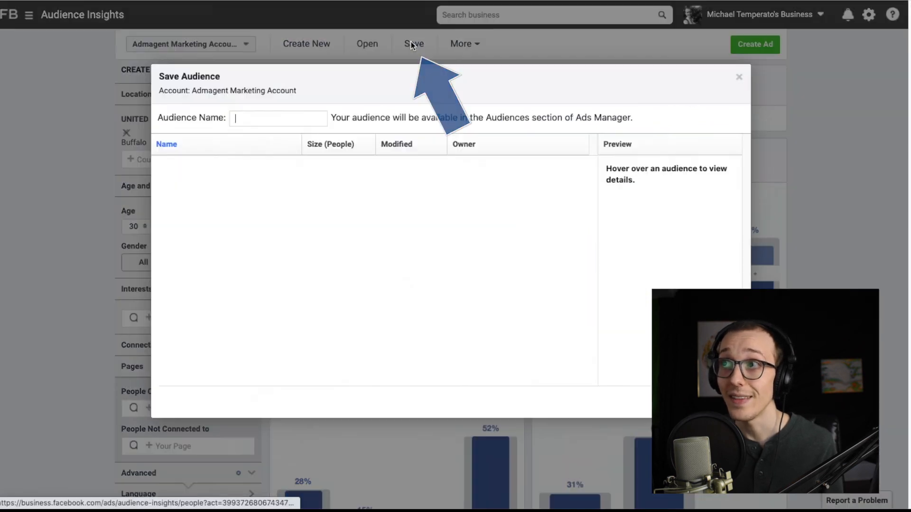